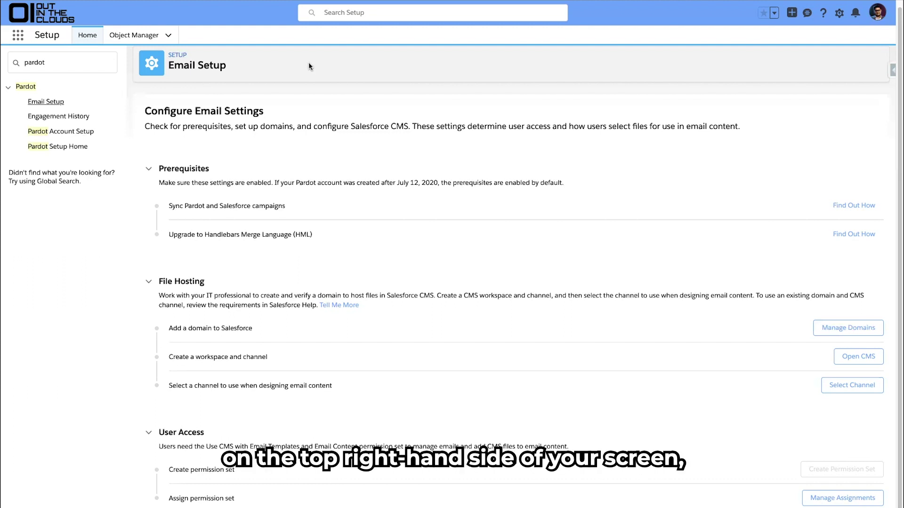
# Review the campaign sync prerequisites and highlight the 'Add a domain to Salesforce' step.
pyautogui.click(841, 18)
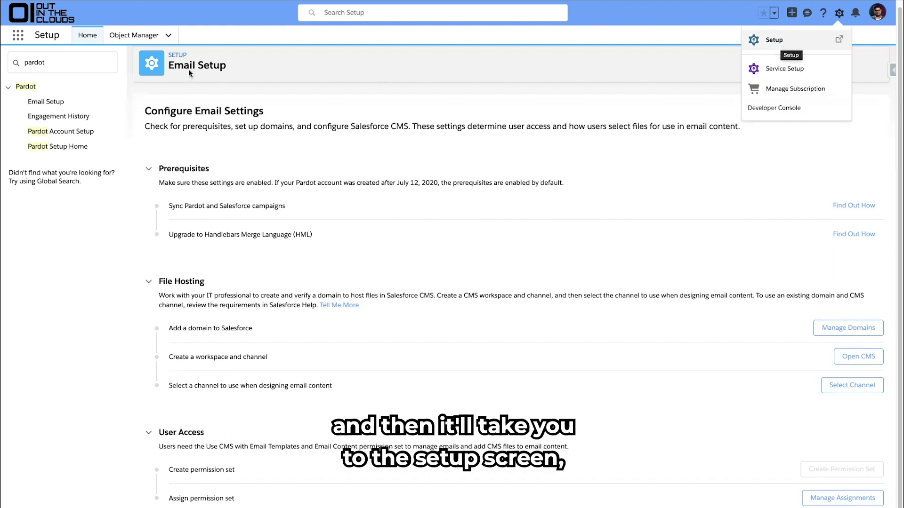
pyautogui.click(55, 63)
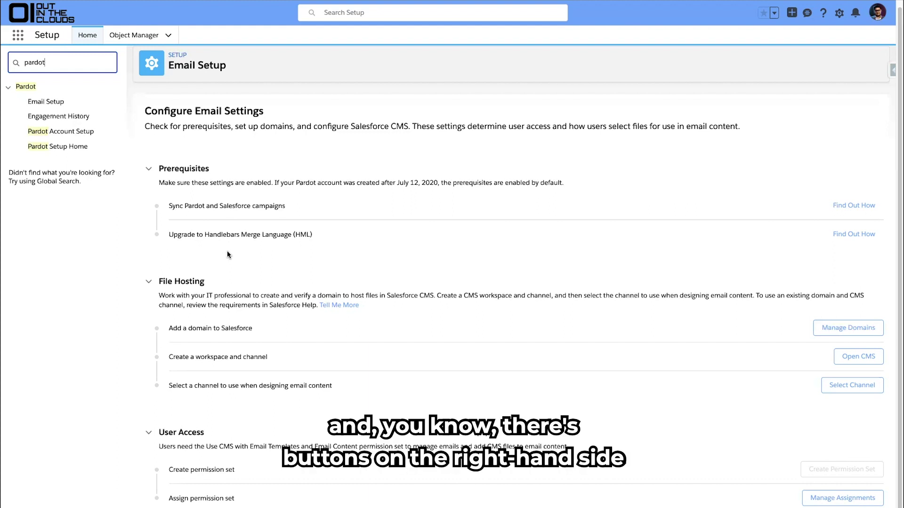
pyautogui.click(847, 206)
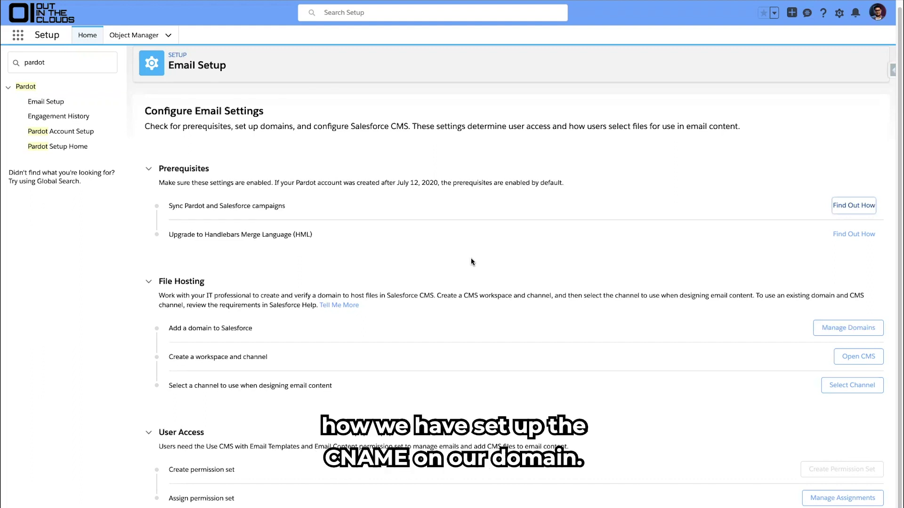
pyautogui.tripleClick(258, 326)
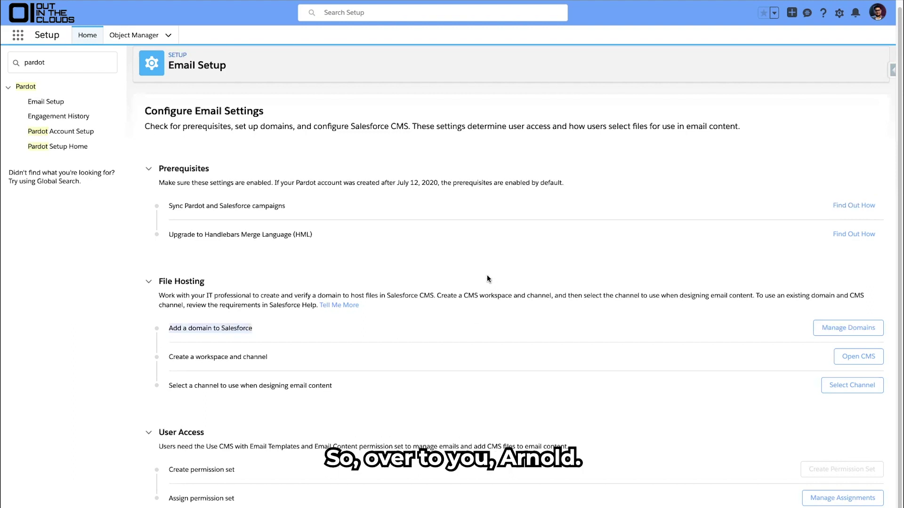
pyautogui.click(323, 61)
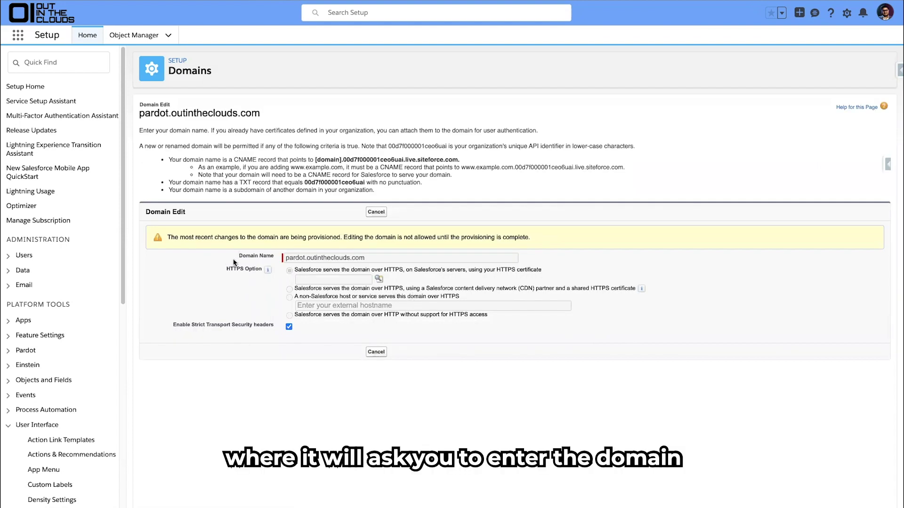
# Highlight the pardot.outintheclouds.com domain name, then switch to the Cloudflare DNS records.
pyautogui.moveTo(238, 256); pyautogui.dragTo(275, 257)
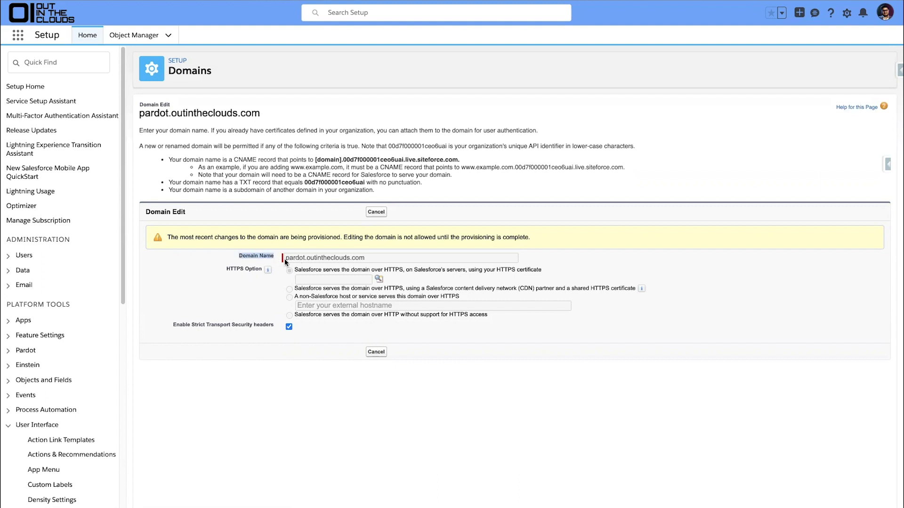
pyautogui.moveTo(284, 259); pyautogui.dragTo(349, 262)
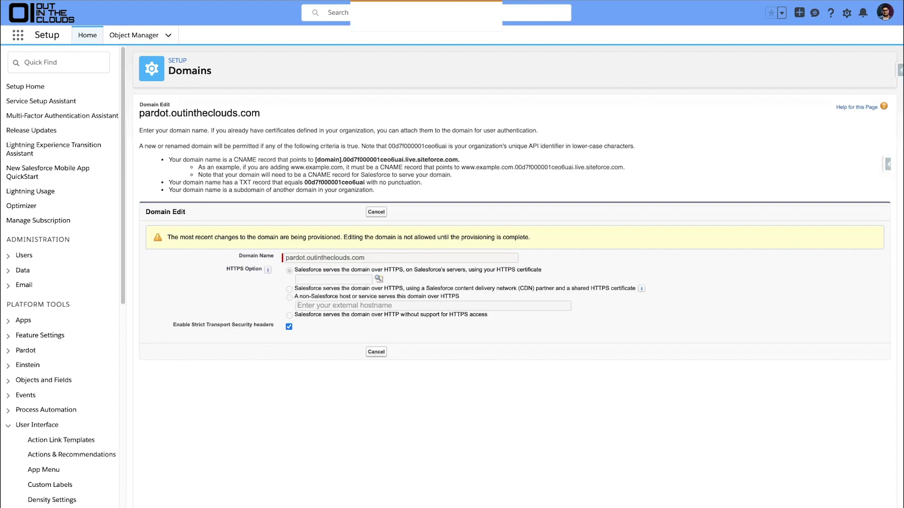
pyautogui.click(414, 1)
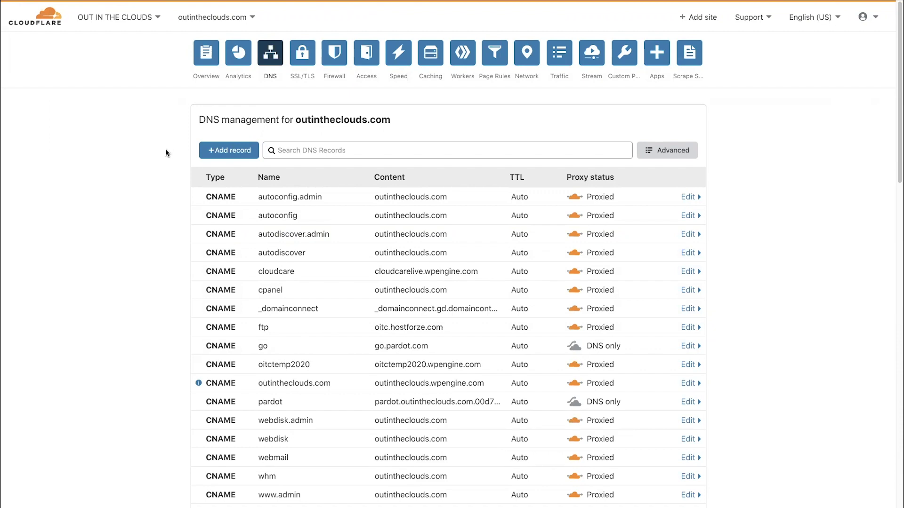
# Scroll to the pardot CNAME record in Cloudflare DNS and open it for editing.
pyautogui.scroll(-3, 165, 154)
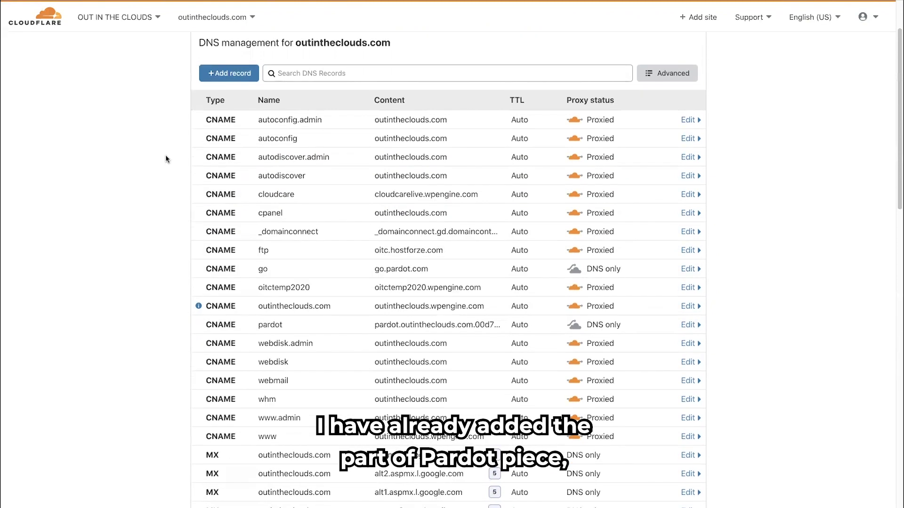
pyautogui.scroll(-3, 165, 155)
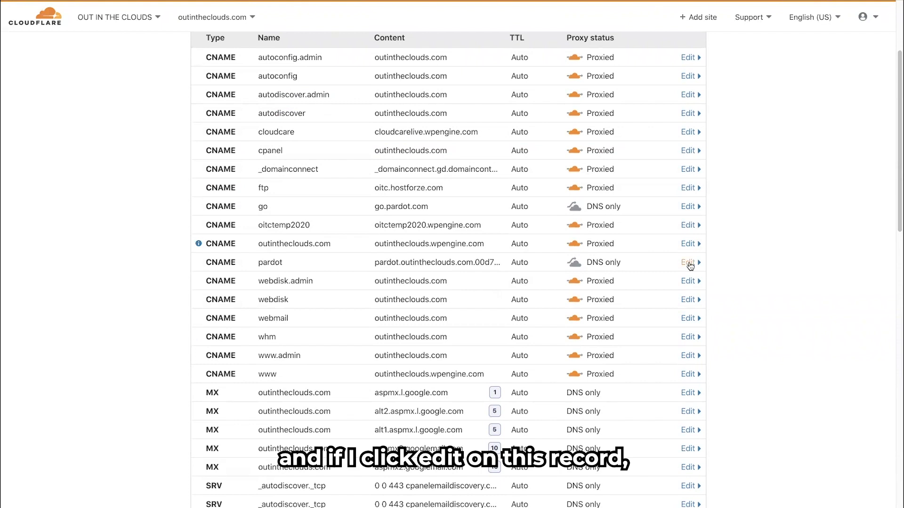
pyautogui.click(688, 263)
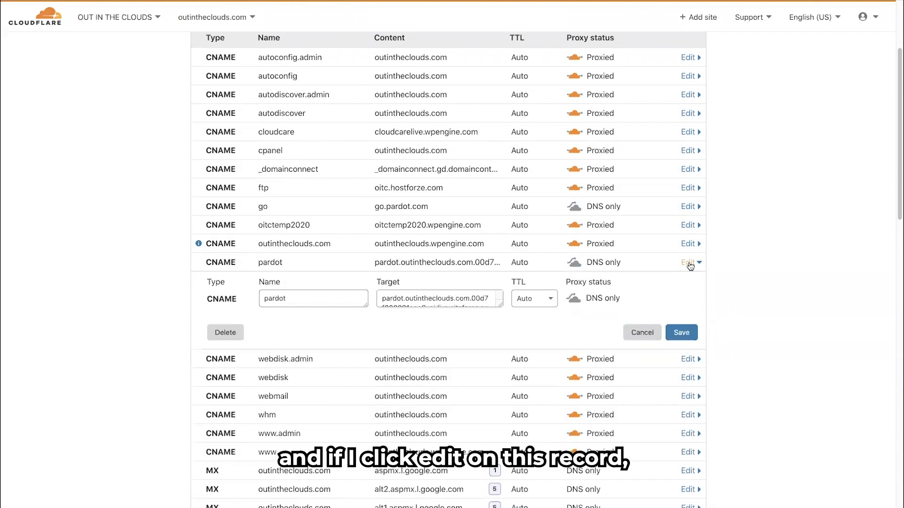
# Expand the pardot record's Target box and highlight its outintheclouds.com part and Salesforce suffix.
pyautogui.doubleClick(288, 299)
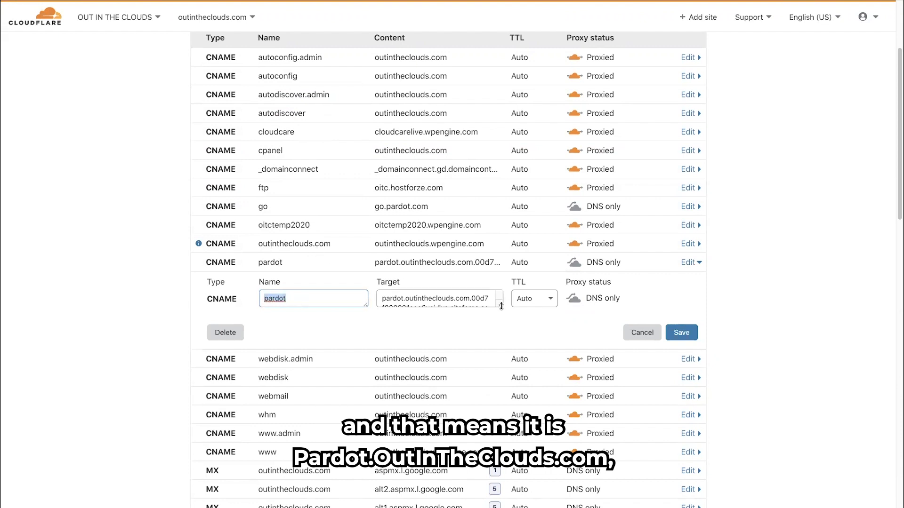
pyautogui.moveTo(501, 306); pyautogui.dragTo(502, 377)
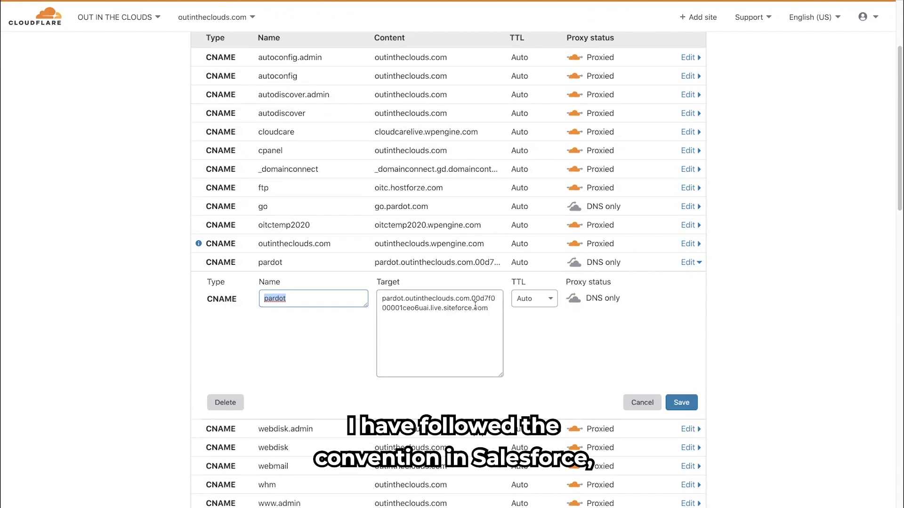
pyautogui.moveTo(472, 300); pyautogui.dragTo(388, 303)
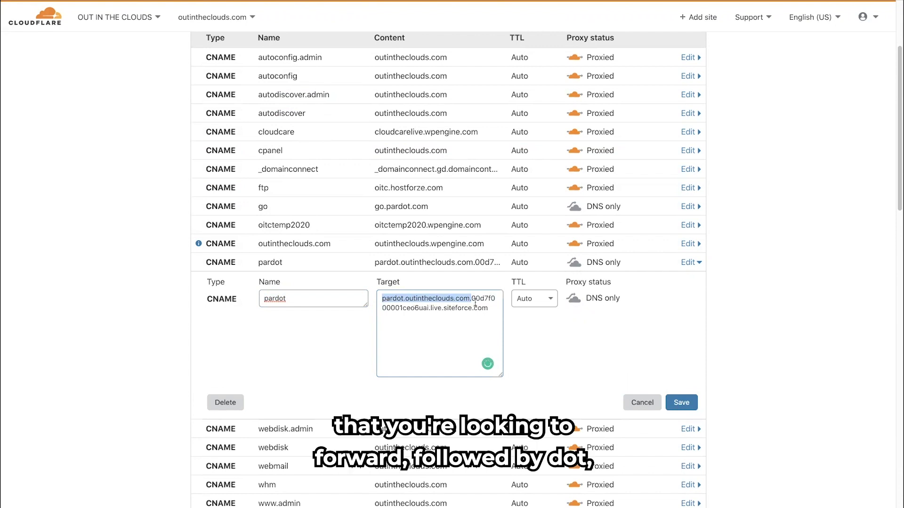
pyautogui.moveTo(471, 299); pyautogui.dragTo(487, 307)
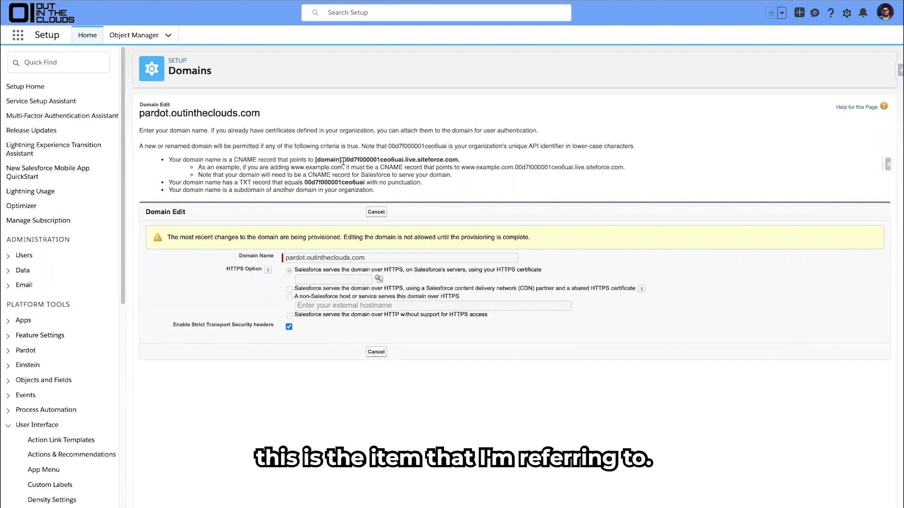
pyautogui.moveTo(342, 160); pyautogui.dragTo(459, 160)
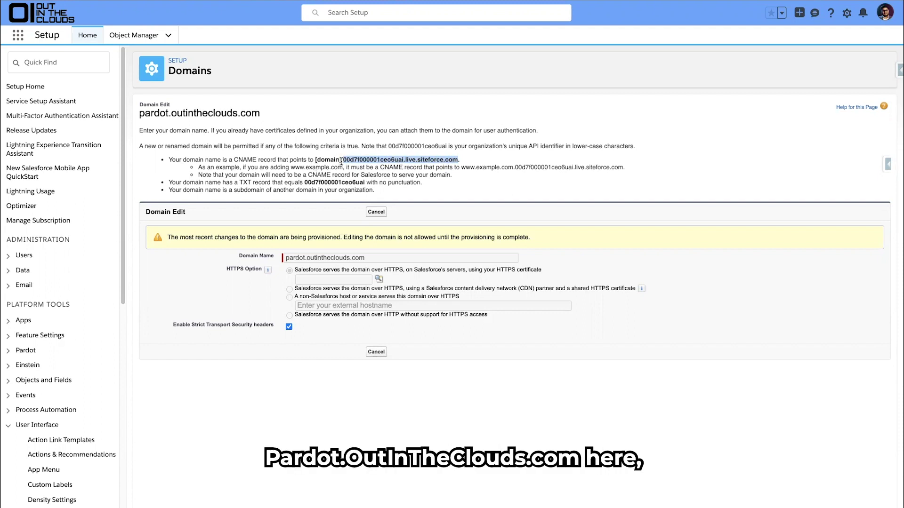
pyautogui.moveTo(341, 161); pyautogui.dragTo(314, 160)
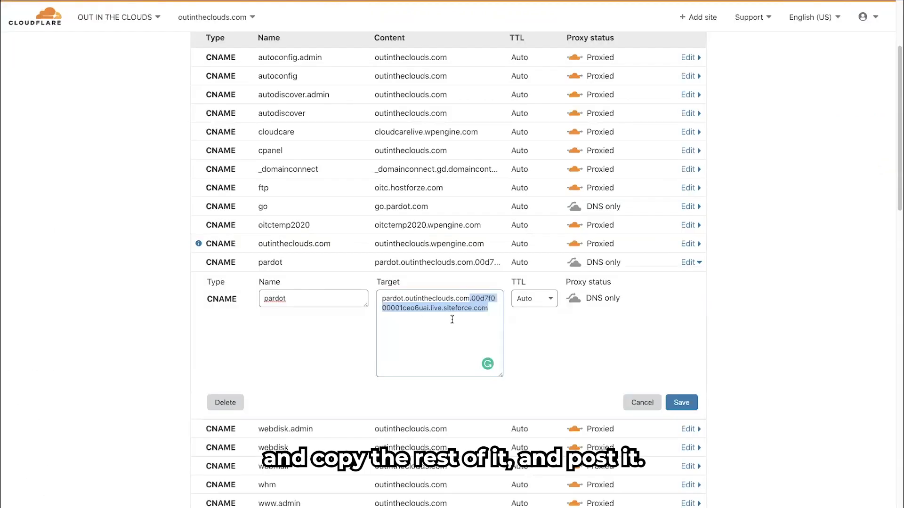
# Save the pardot CNAME record in Cloudflare.
pyautogui.click(687, 403)
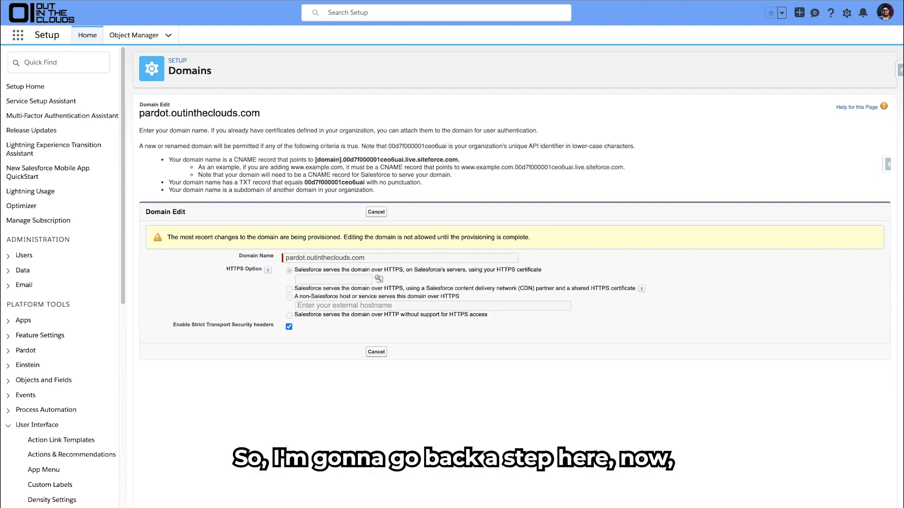
# Go back to the Domains list and highlight pardot.outintheclouds.com's Awaiting Activation status.
pyautogui.hotkey('alt', 'Left')
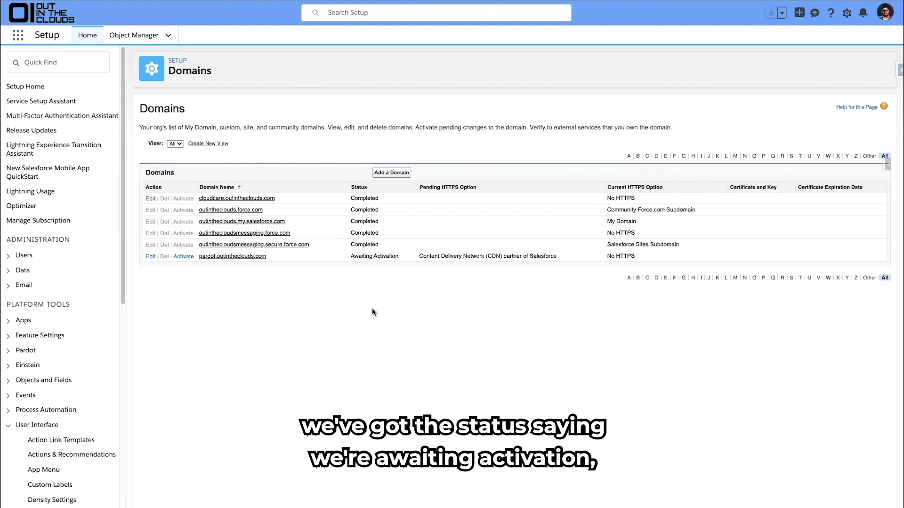
pyautogui.moveTo(350, 256); pyautogui.dragTo(409, 258)
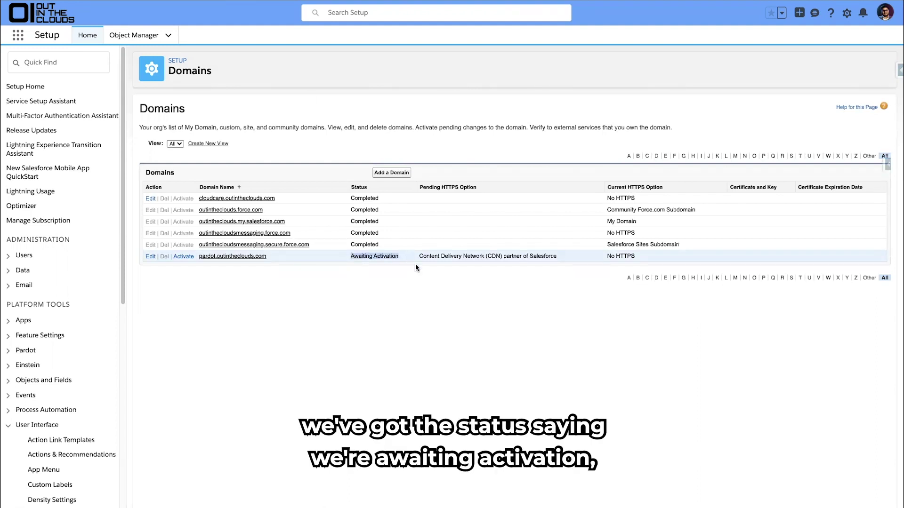
pyautogui.click(464, 286)
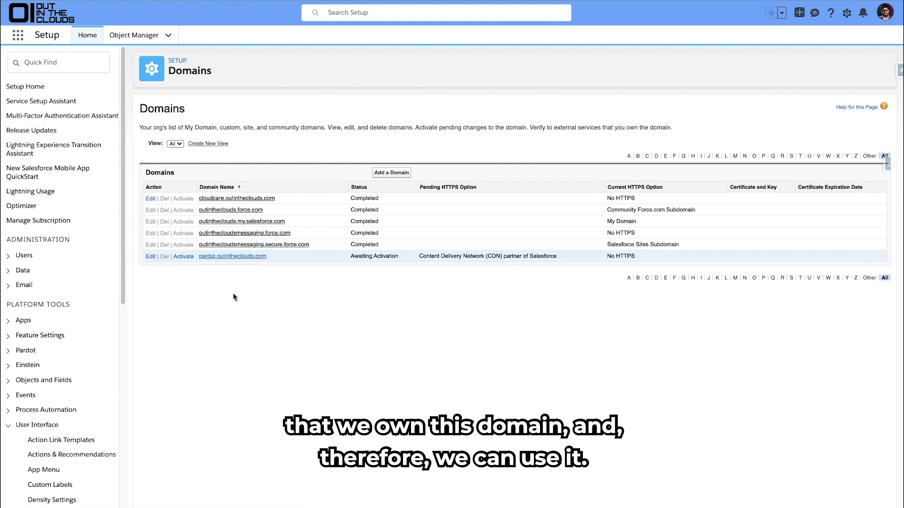
# Activate pardot.outintheclouds.com and confirm its CDN HTTPS option shows Completed provisioning.
pyautogui.click(183, 257)
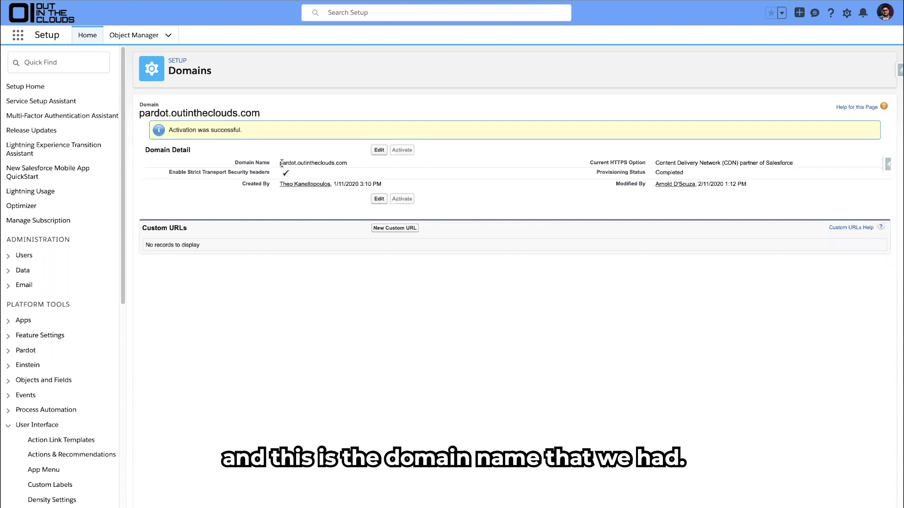
pyautogui.moveTo(280, 163); pyautogui.dragTo(360, 164)
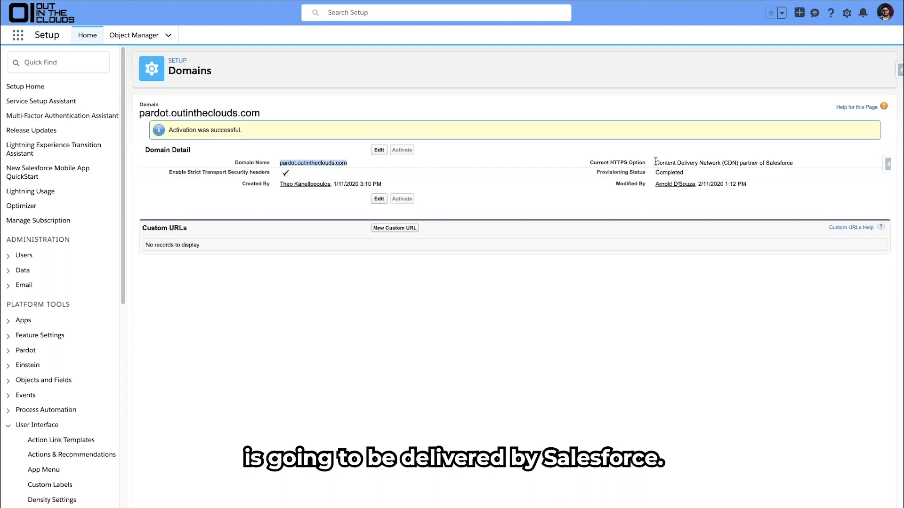
pyautogui.moveTo(653, 163); pyautogui.dragTo(794, 165)
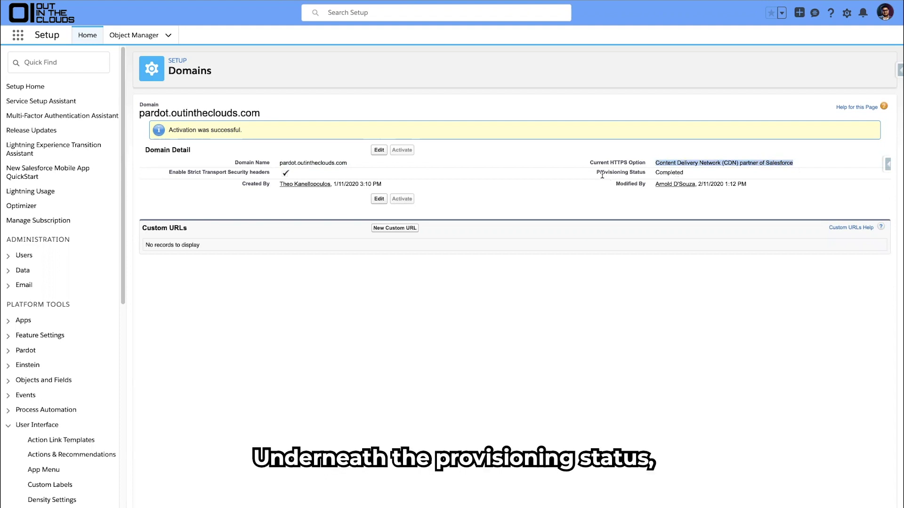
pyautogui.doubleClick(664, 173)
pyautogui.click(471, 196)
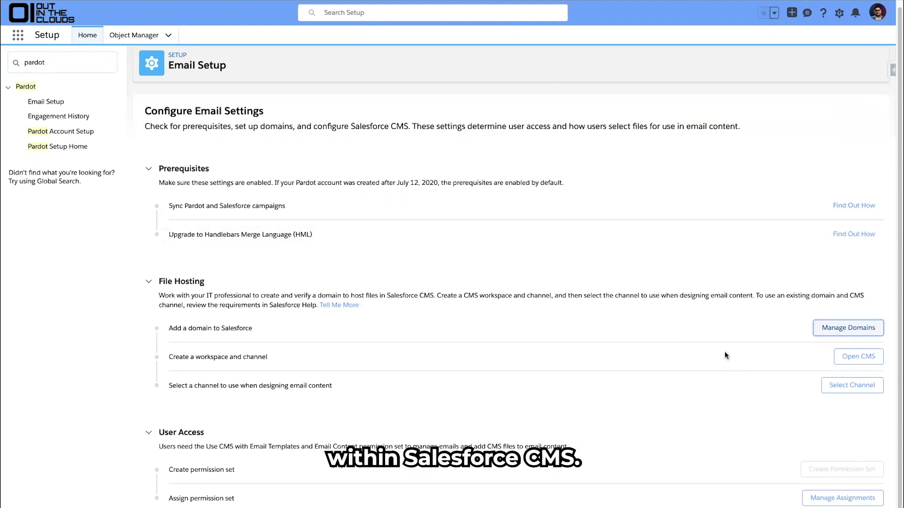
# Open Salesforce CMS from Email Setup, preview the Add Workspace form, then close it unsaved.
pyautogui.click(859, 359)
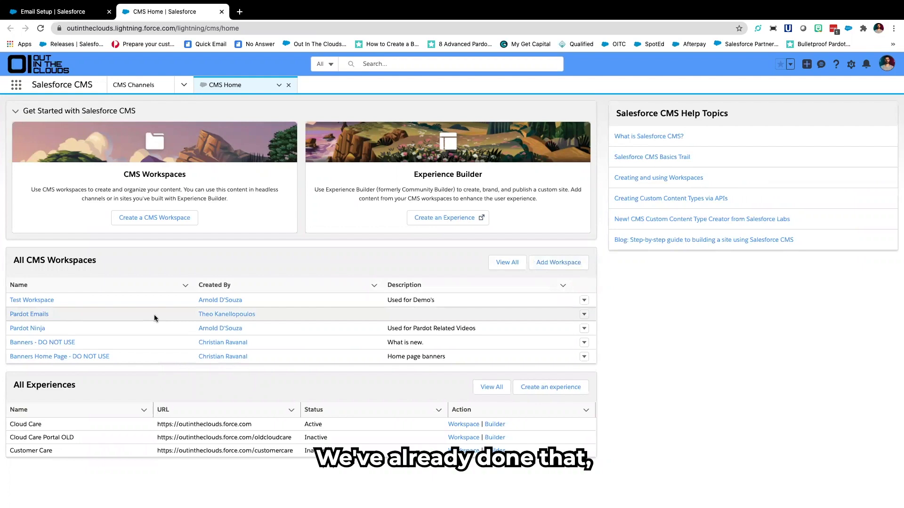
pyautogui.click(568, 268)
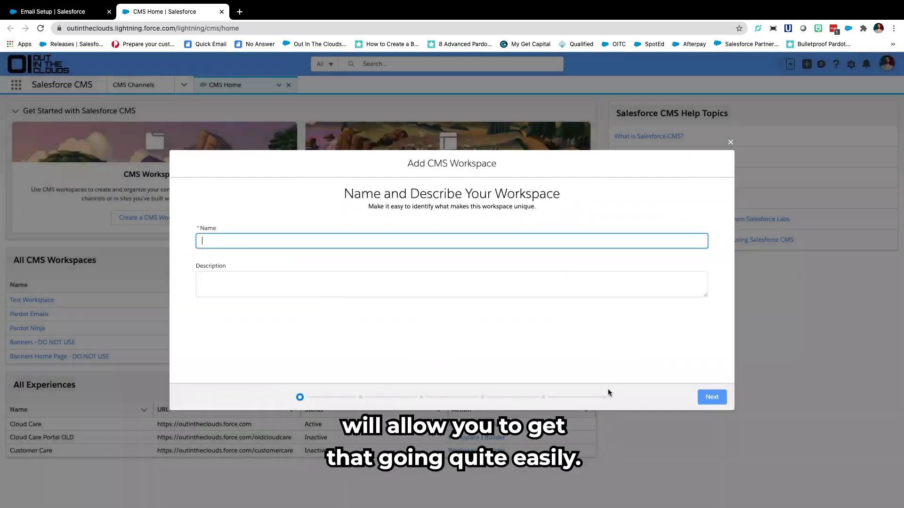
pyautogui.click(730, 143)
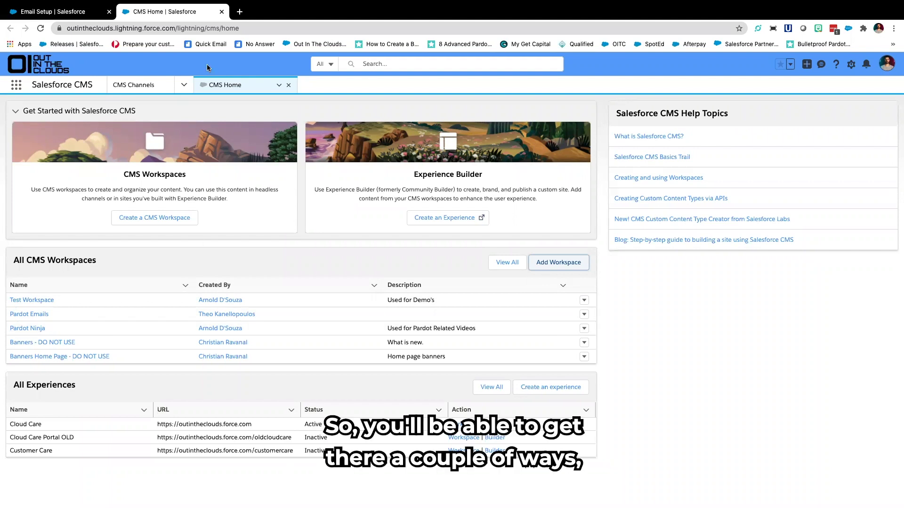
# On the CMS Channels page, create a channel named 'Demo 4' with Public visibility.
pyautogui.click(184, 86)
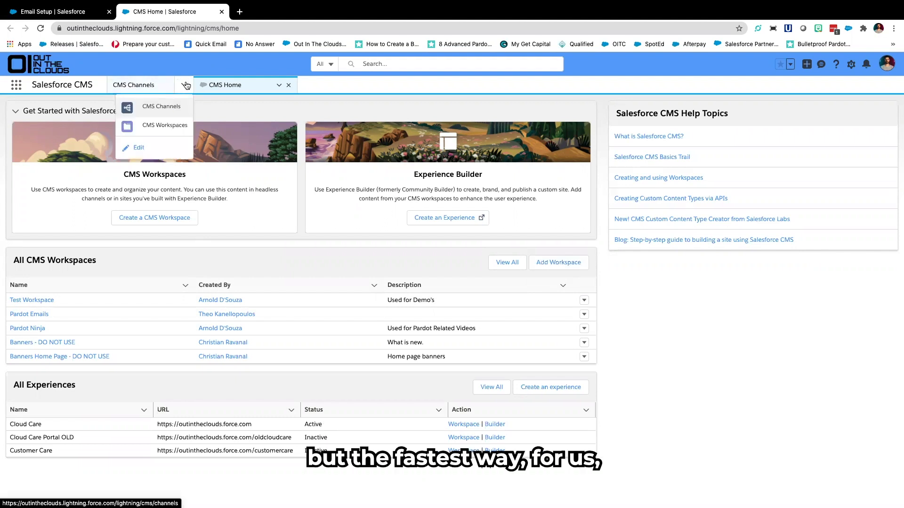
pyautogui.click(137, 86)
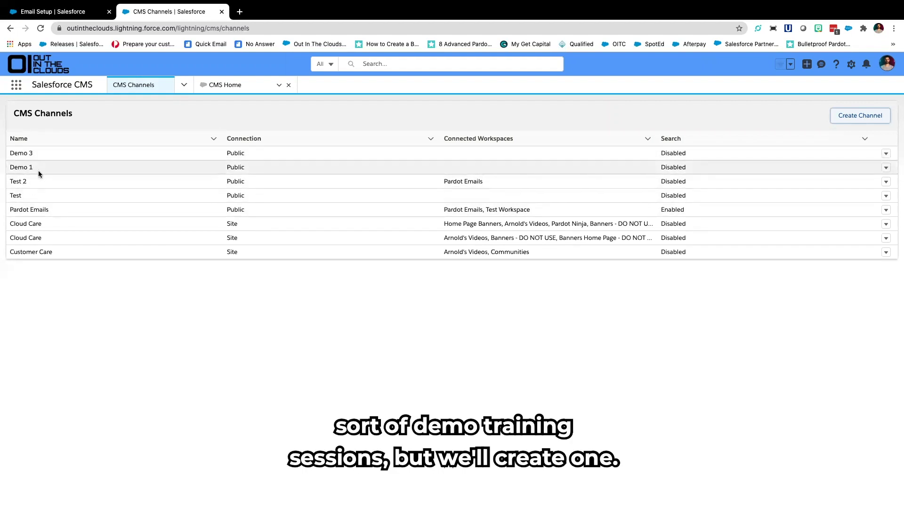
pyautogui.click(850, 117)
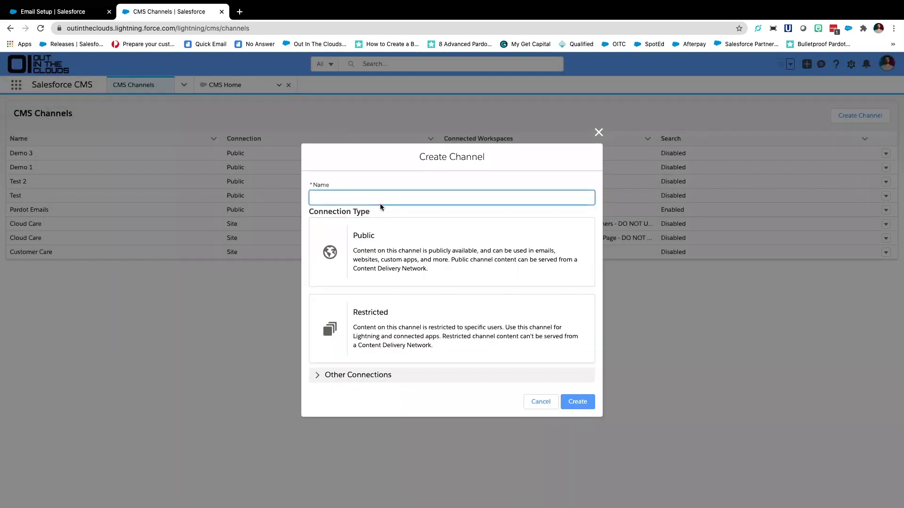
pyautogui.write('Demm')
pyautogui.write('4')
pyautogui.press('BackSpace')
pyautogui.write('4')
pyautogui.click(390, 243)
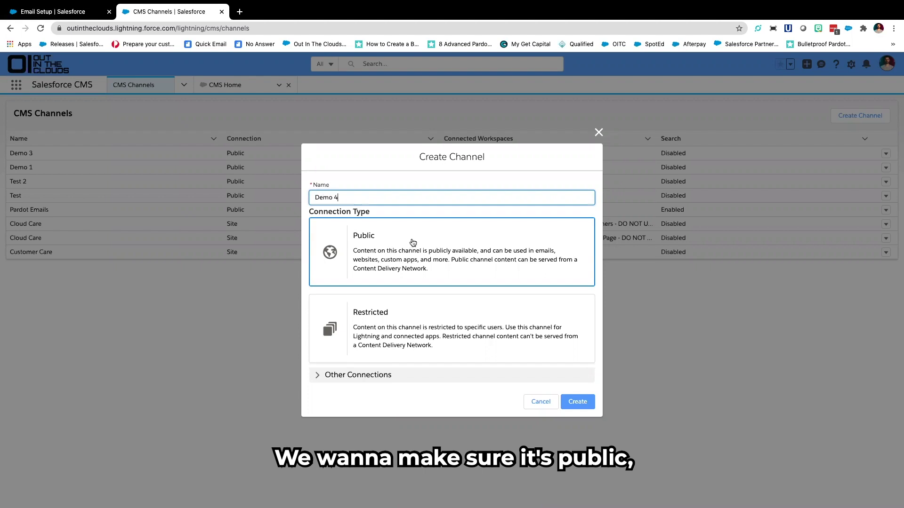
pyautogui.click(575, 403)
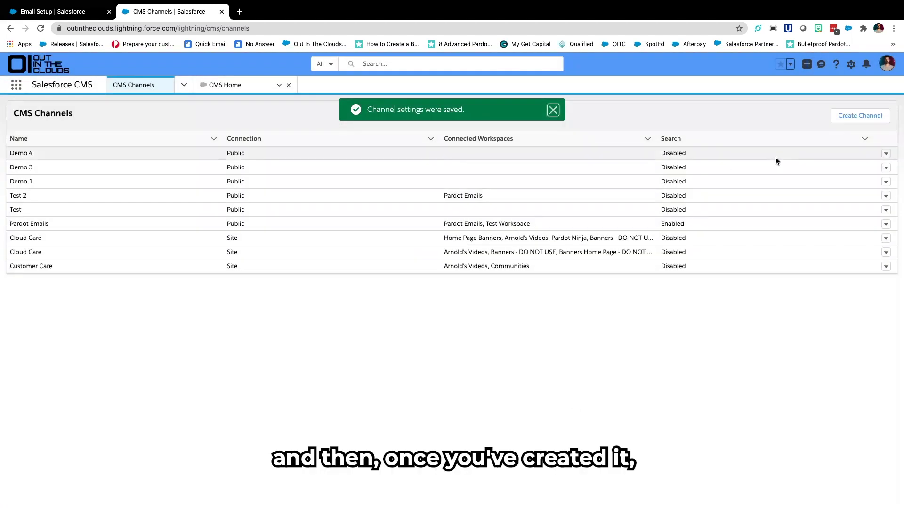
pyautogui.click(885, 154)
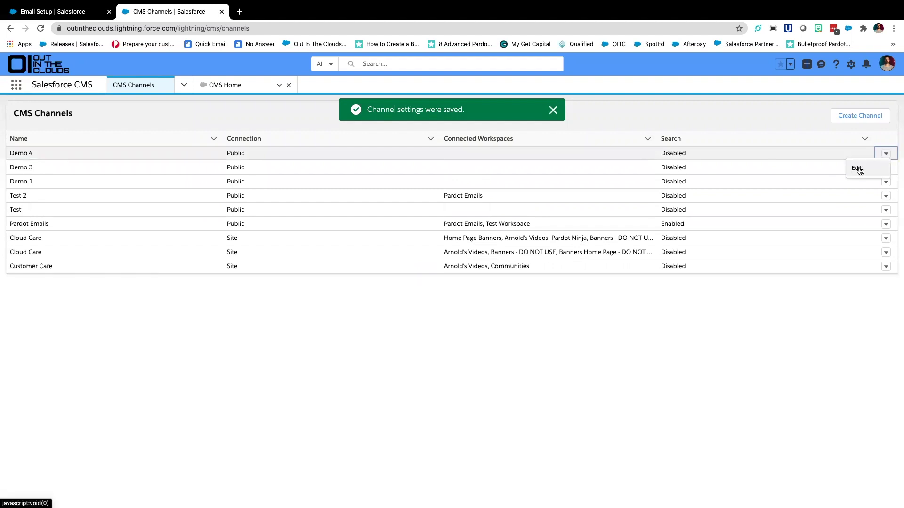
pyautogui.click(859, 173)
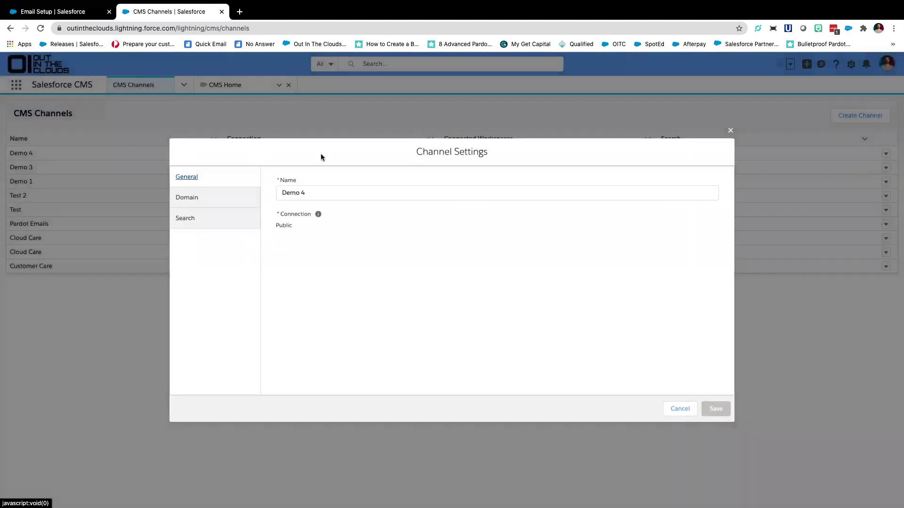
pyautogui.click(187, 198)
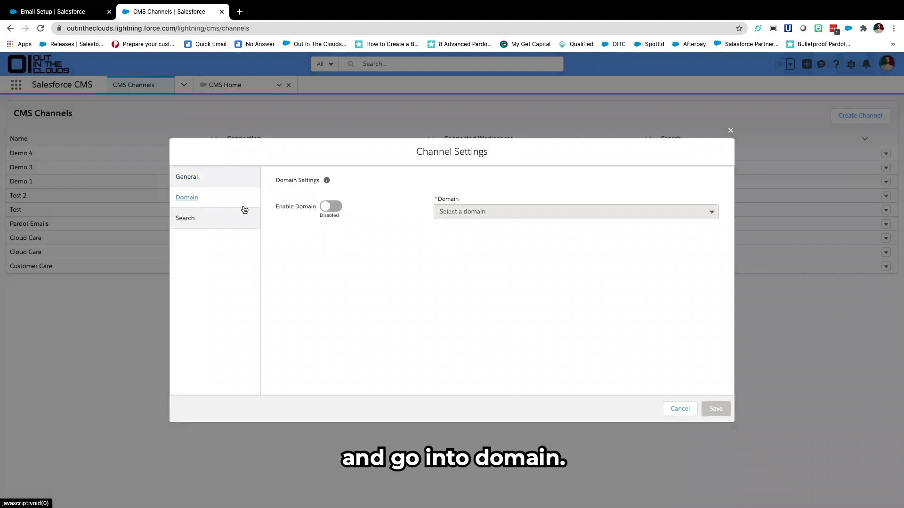
pyautogui.click(331, 206)
pyautogui.click(460, 212)
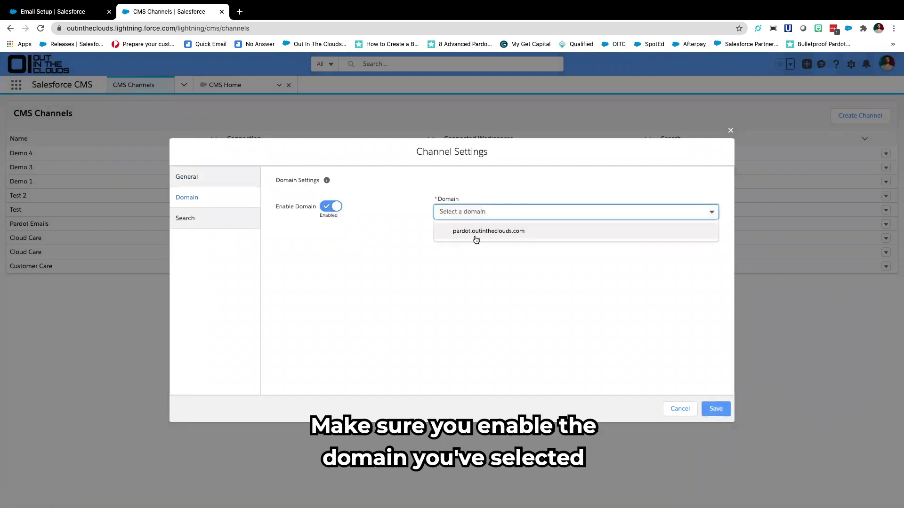
pyautogui.click(476, 238)
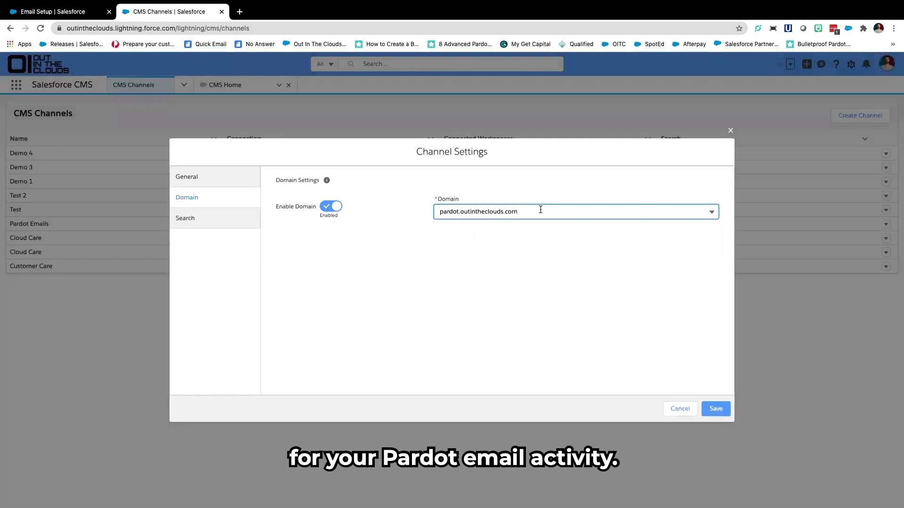
pyautogui.click(674, 412)
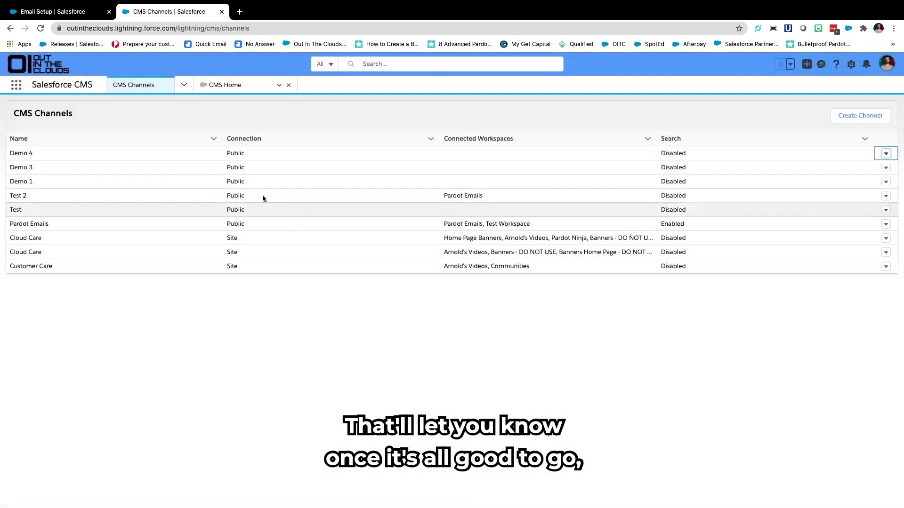
# Add the Demo 4 channel to the Pardot Emails workspace, then return to Email Setup.
pyautogui.click(226, 87)
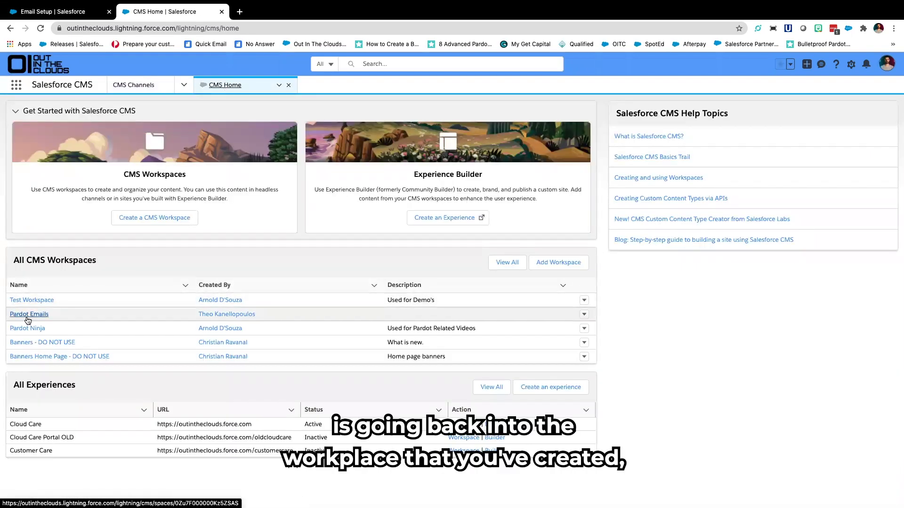
pyautogui.click(27, 316)
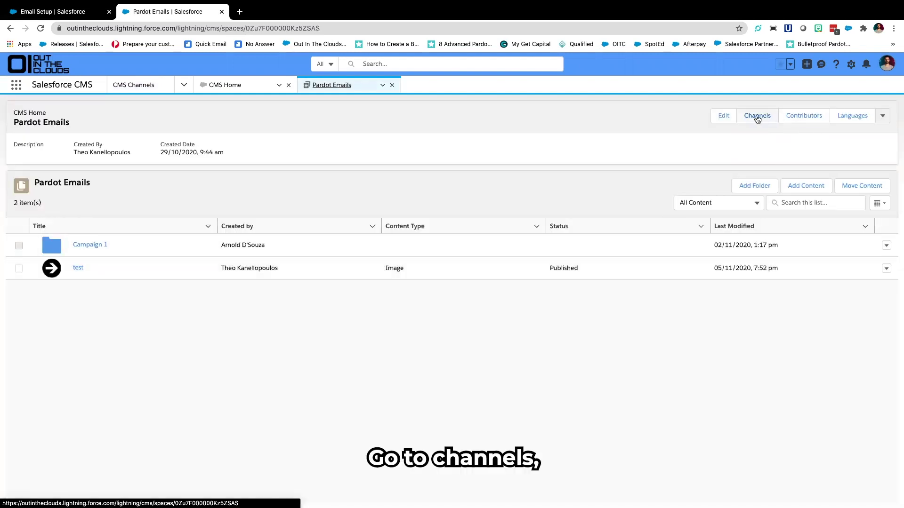
pyautogui.click(757, 116)
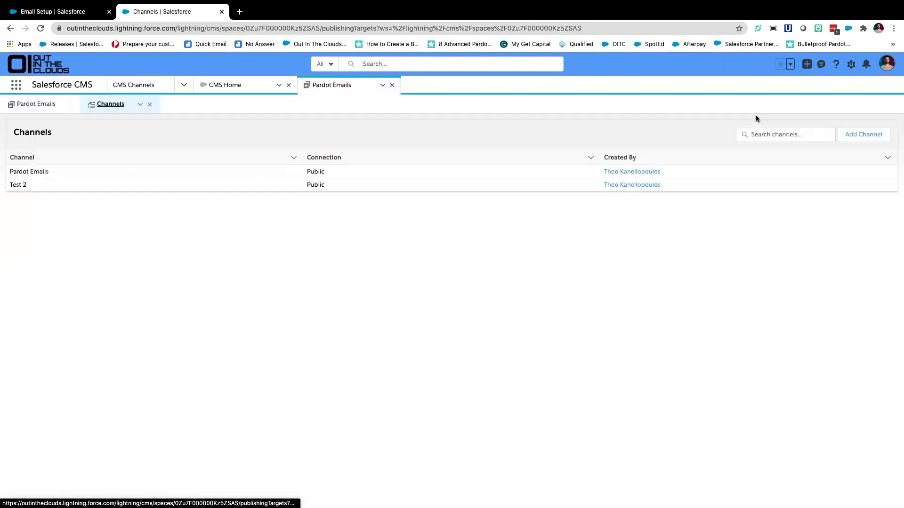
pyautogui.click(864, 135)
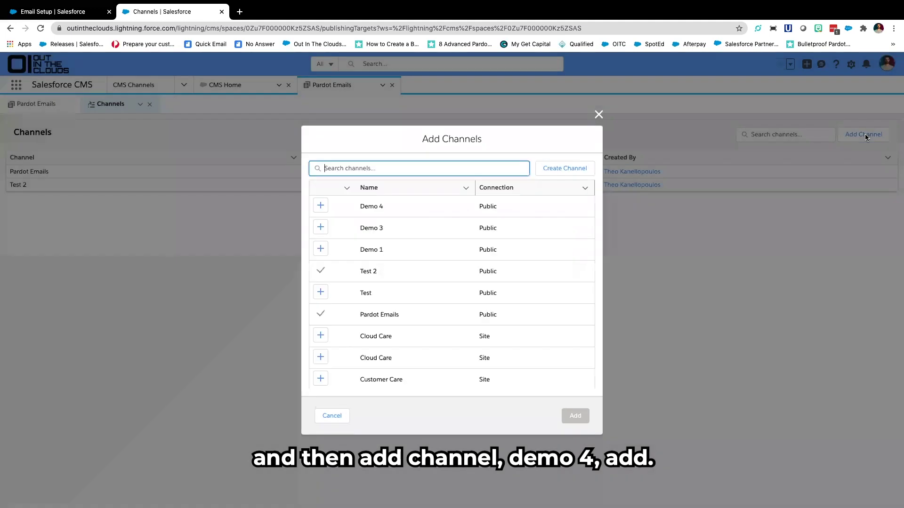
pyautogui.click(320, 206)
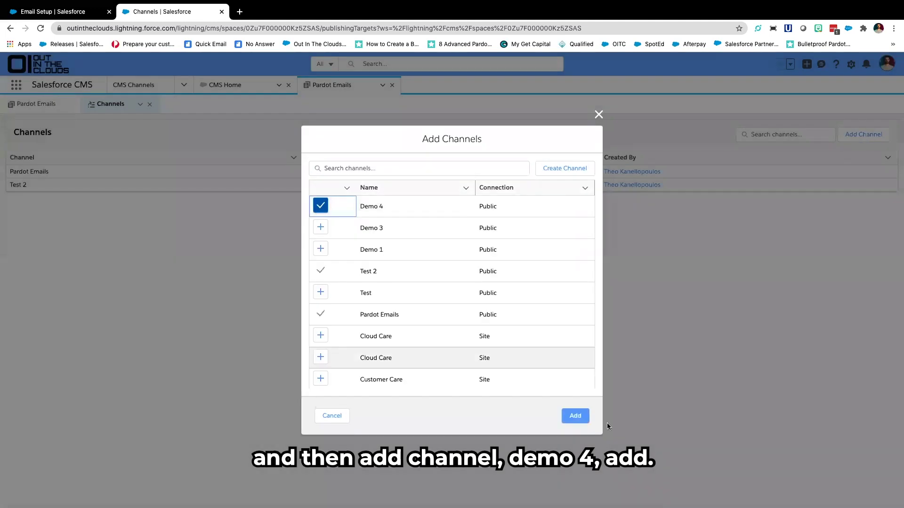
pyautogui.click(576, 417)
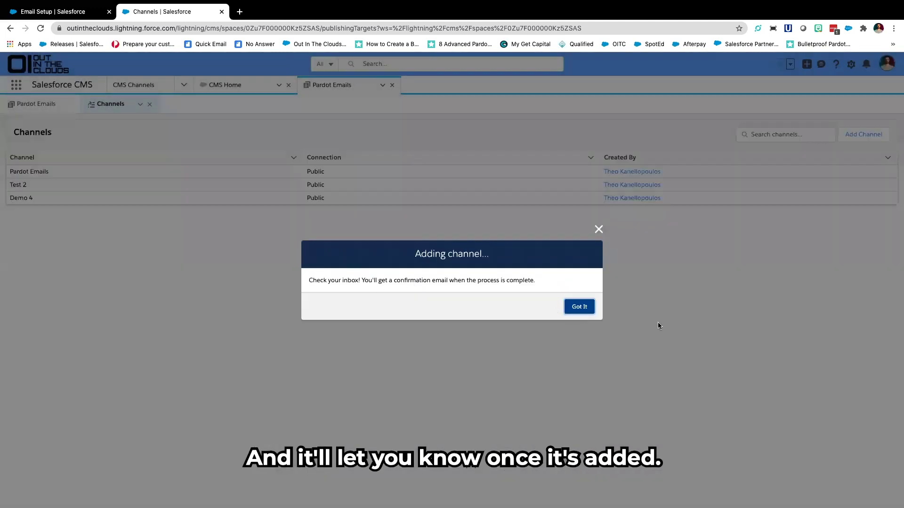
pyautogui.click(579, 308)
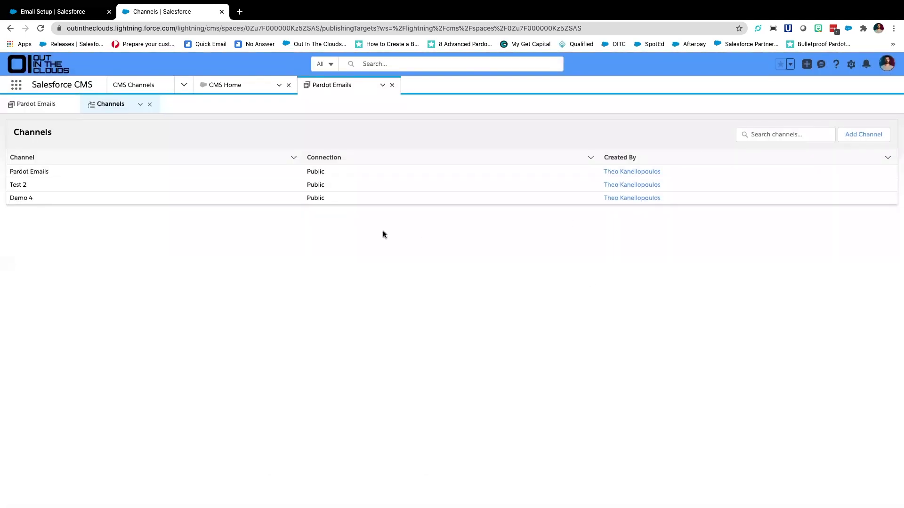
pyautogui.click(75, 11)
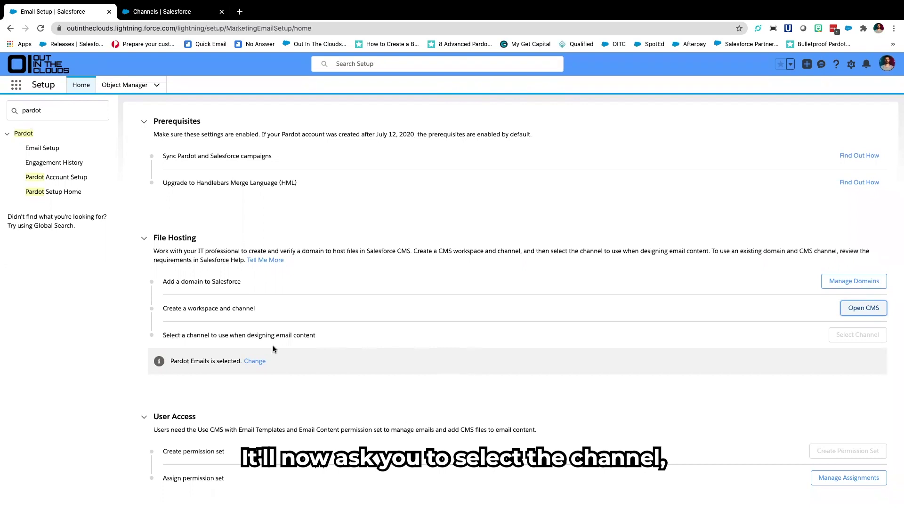
# Clear the email content channel to --None-- and save the selection.
pyautogui.click(255, 362)
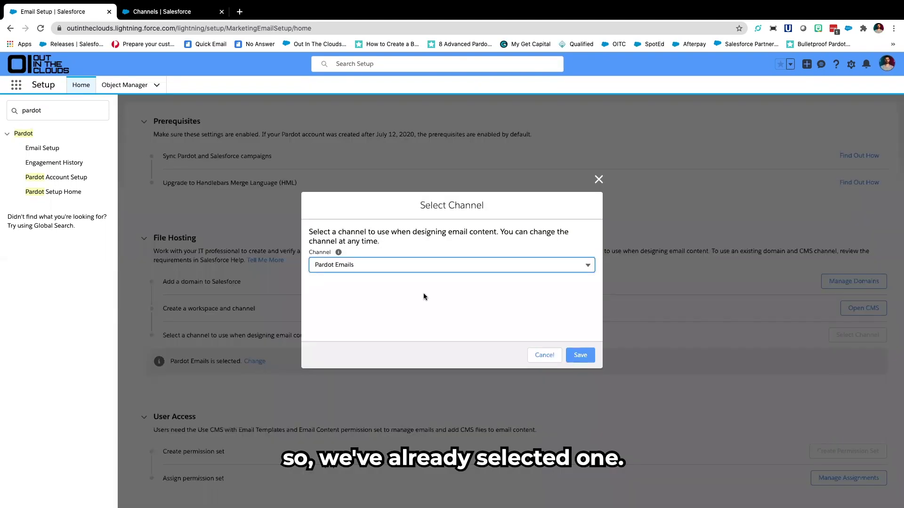
pyautogui.click(429, 265)
pyautogui.click(339, 282)
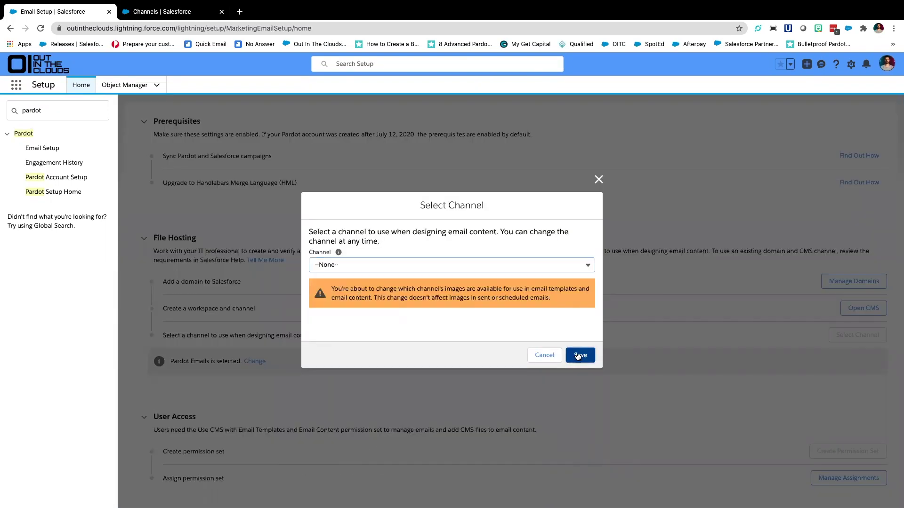
pyautogui.click(575, 355)
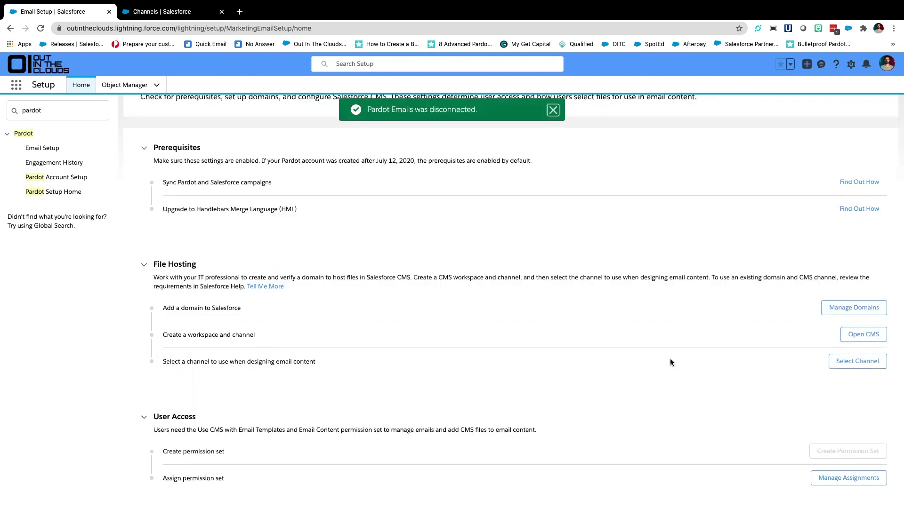
# Set Pardot Emails as the CMS channel for email content and save.
pyautogui.click(871, 363)
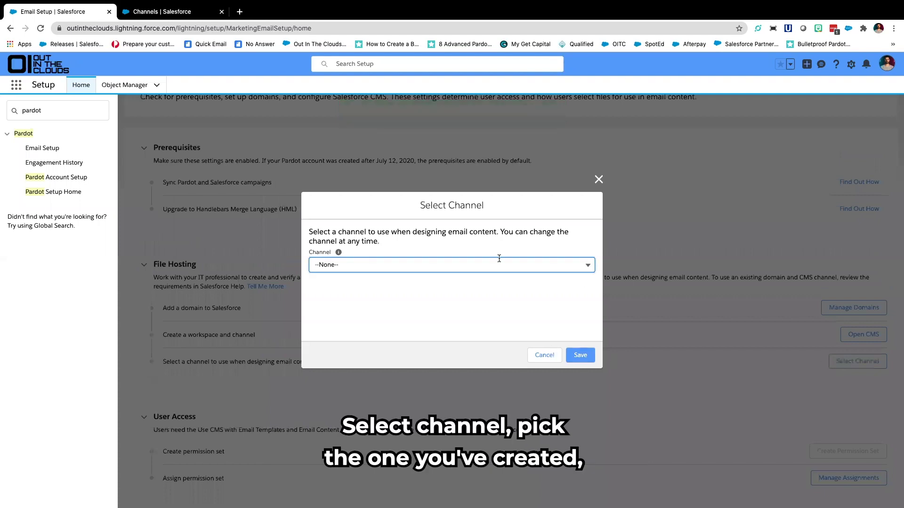
pyautogui.click(499, 264)
pyautogui.click(472, 304)
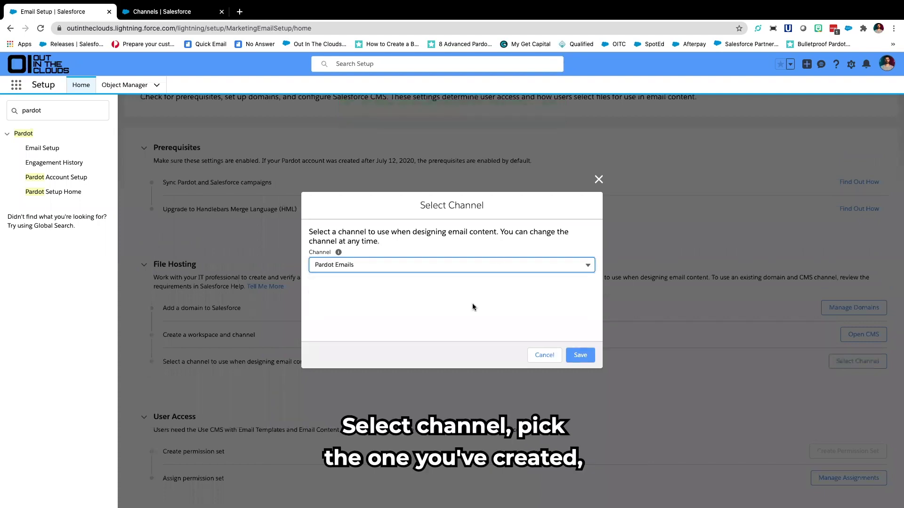
pyautogui.click(578, 356)
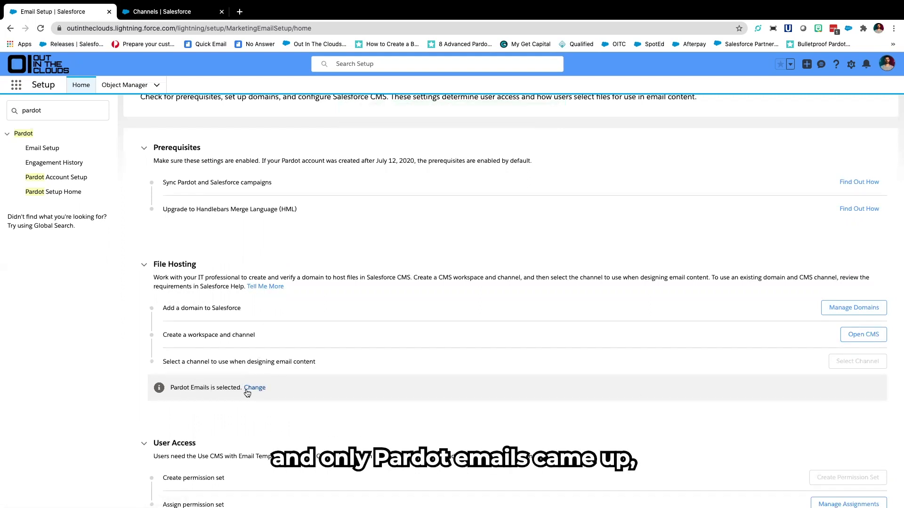
pyautogui.scroll(-1, 315, 373)
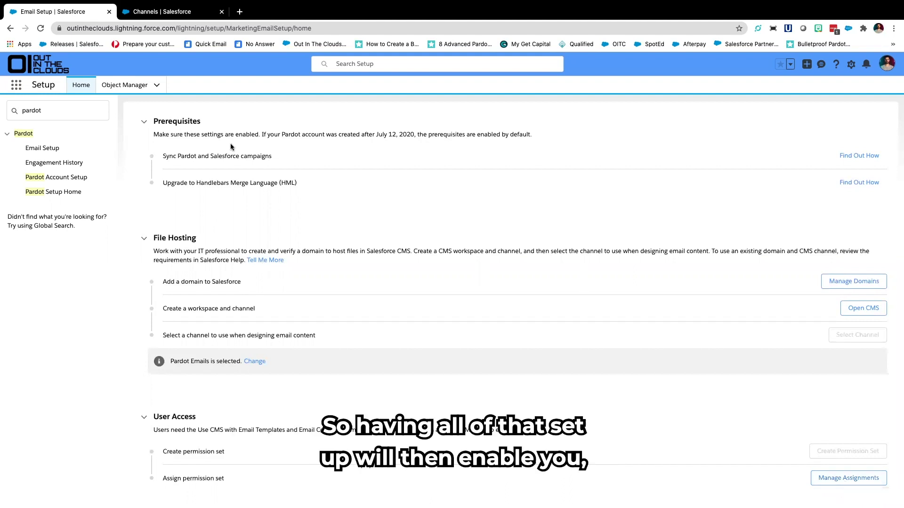
pyautogui.click(15, 86)
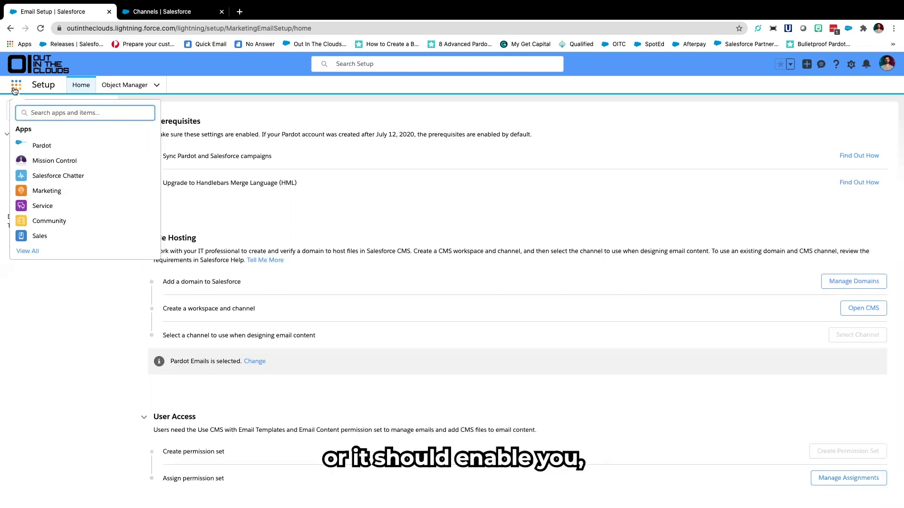
# Open the Email Content list by searching 'email c' in the App Launcher, then open Setup in a new tab.
pyautogui.write('email c')
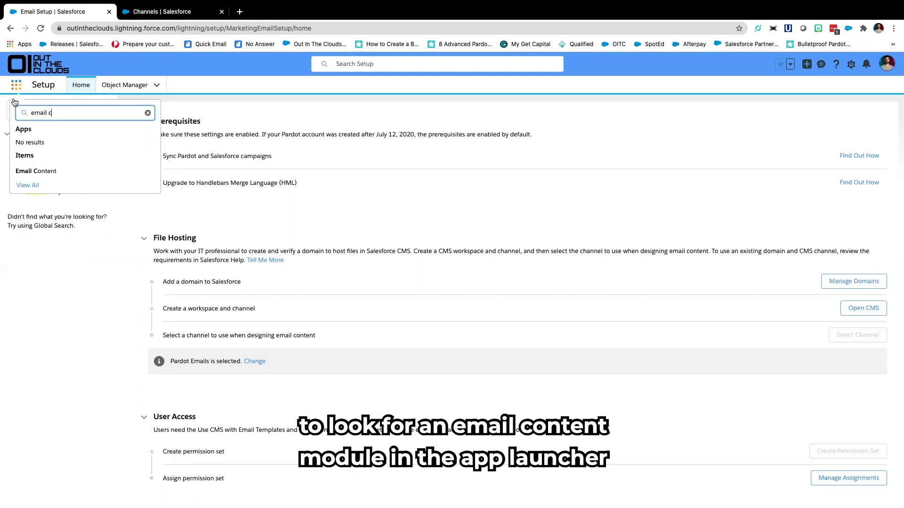
pyautogui.click(47, 173)
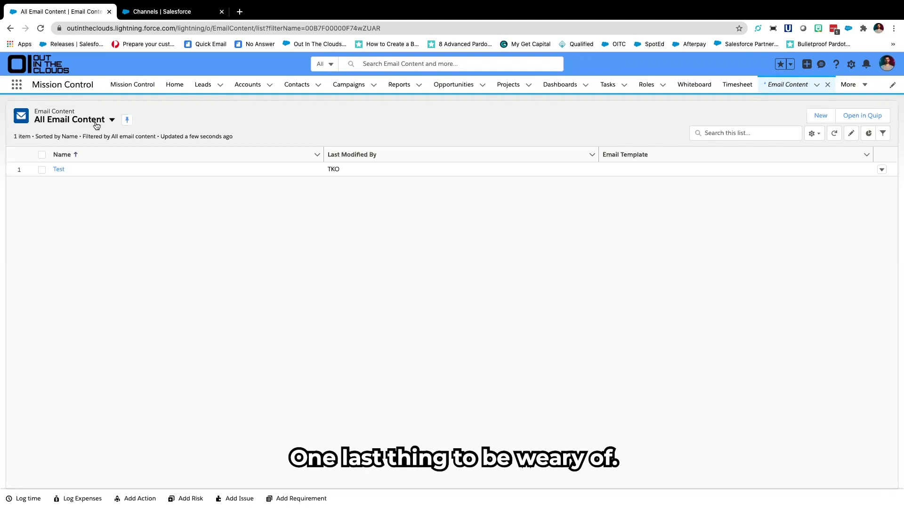
pyautogui.click(14, 85)
pyautogui.click(347, 207)
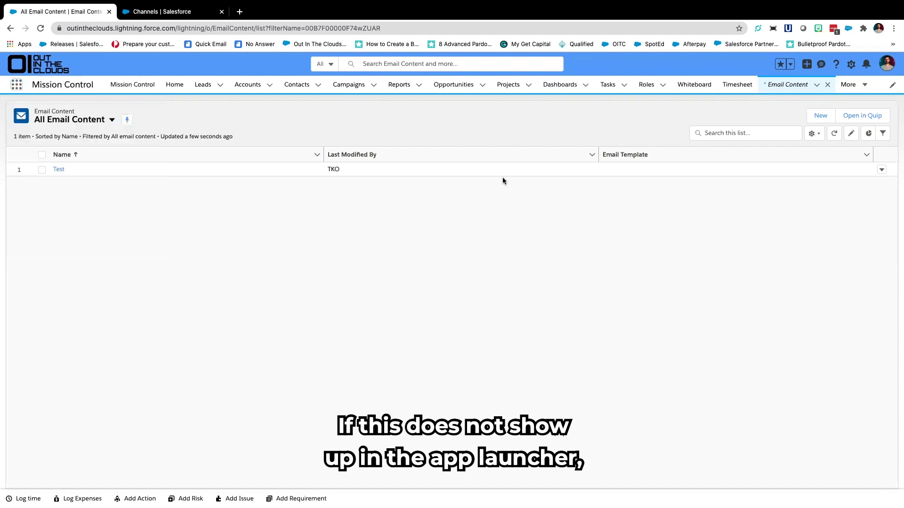
pyautogui.click(853, 65)
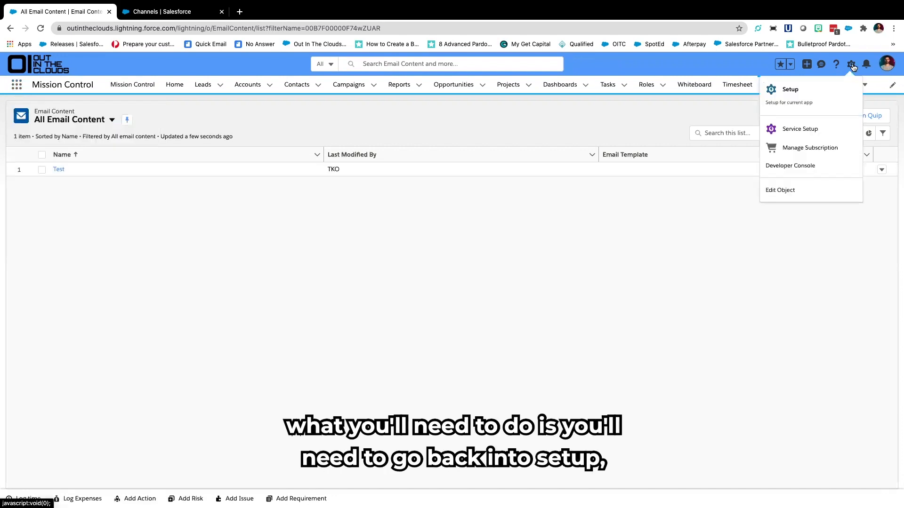
pyautogui.click(796, 90)
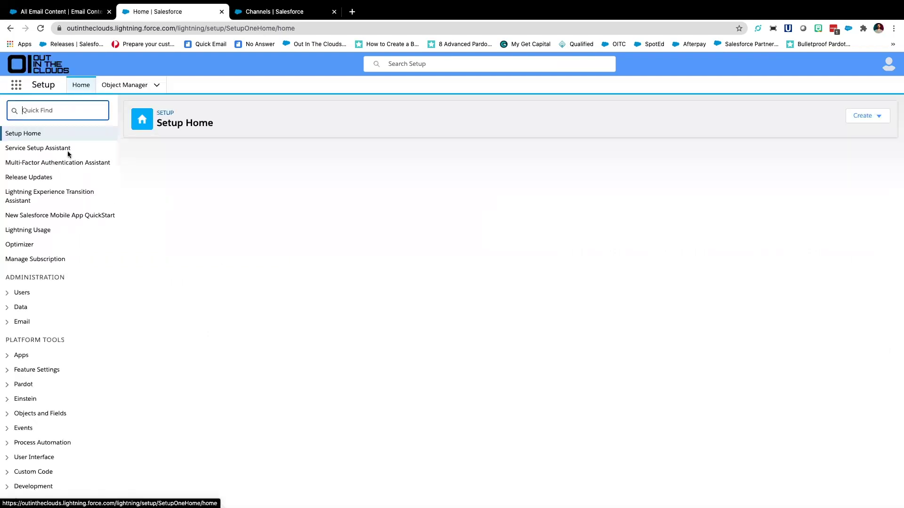
# Find Profiles through the Quick Find 'profiles' search and open the System Administrator profile.
pyautogui.click(56, 112)
pyautogui.write('prof')
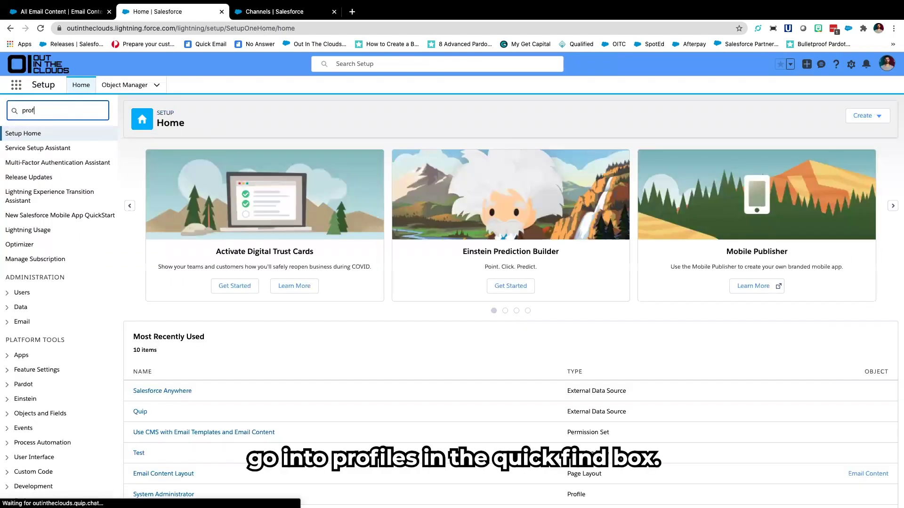
pyautogui.write('iles')
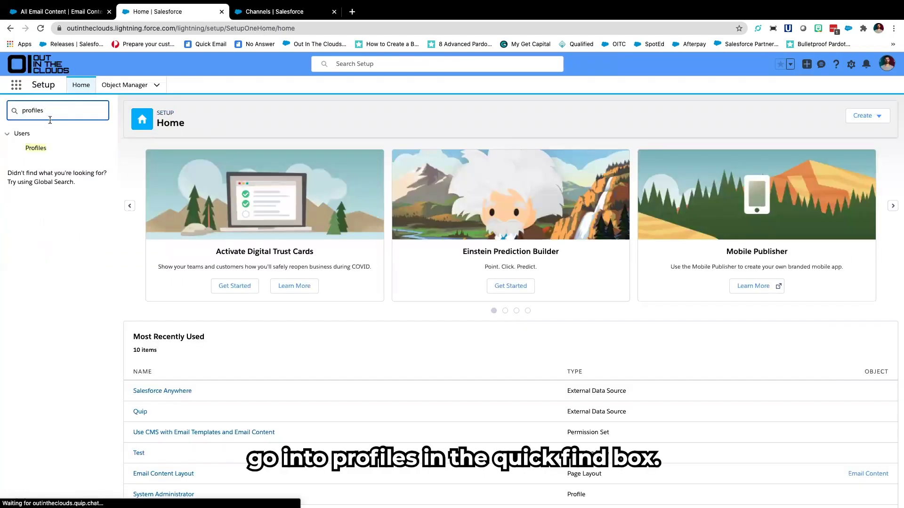
pyautogui.click(35, 148)
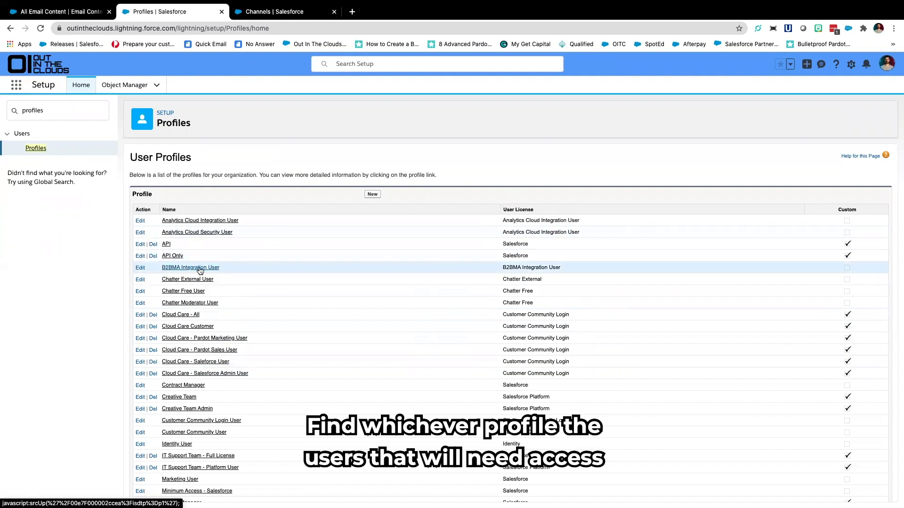
pyautogui.scroll(-1, 206, 273)
pyautogui.scroll(-3, 206, 274)
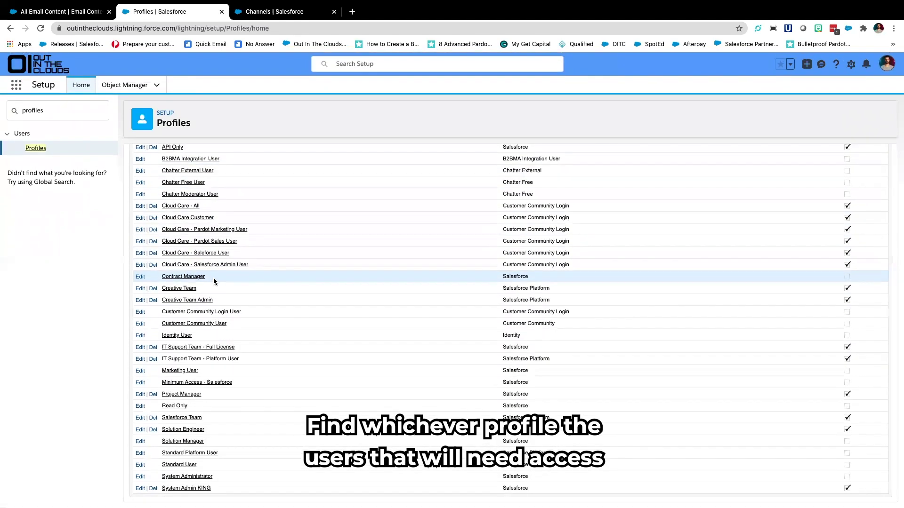
pyautogui.click(188, 476)
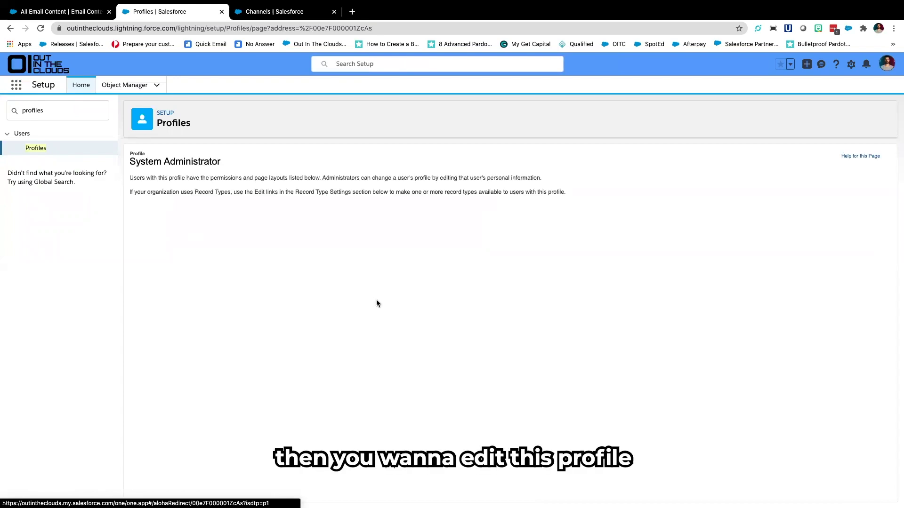
# Edit the System Administrator profile, set the Email Content tab to Default On, and save.
pyautogui.click(372, 233)
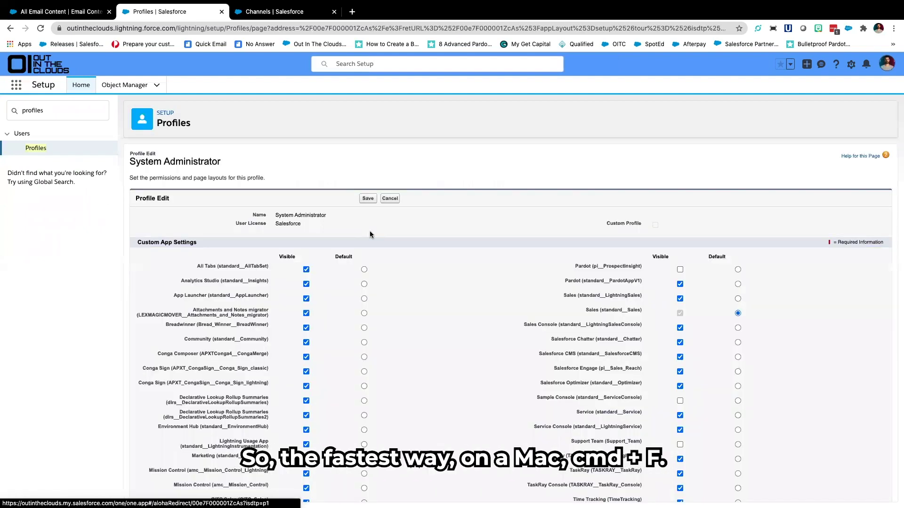
pyautogui.press('super+f')
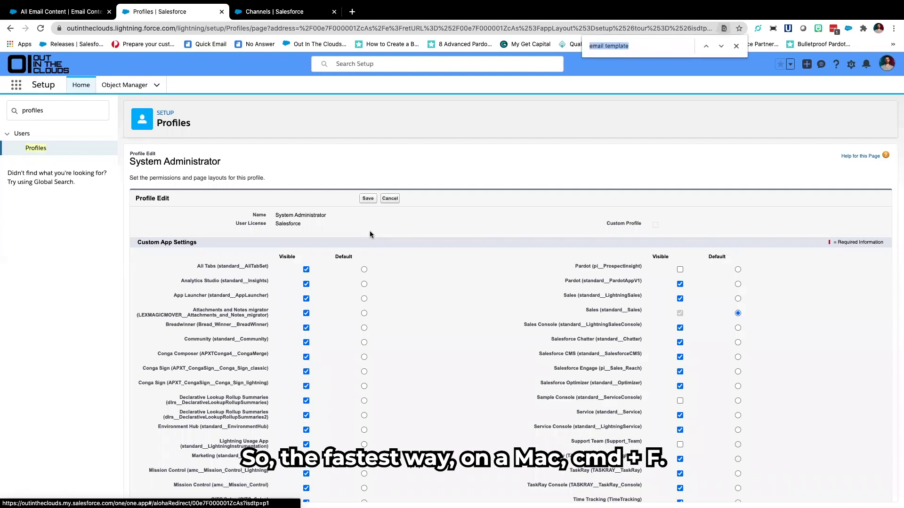
pyautogui.press('Right')
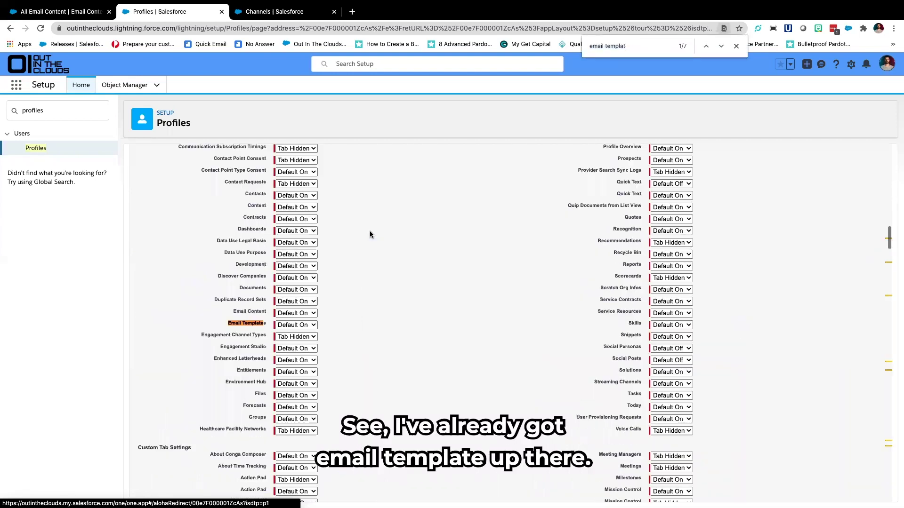
pyautogui.press('BackSpace')
pyautogui.press('BackSpace')
pyautogui.press('BackSpace')
pyautogui.press('BackSpace')
pyautogui.press('BackSpace')
pyautogui.press('BackSpace')
pyautogui.press('BackSpace')
pyautogui.press('BackSpace')
pyautogui.write('content')
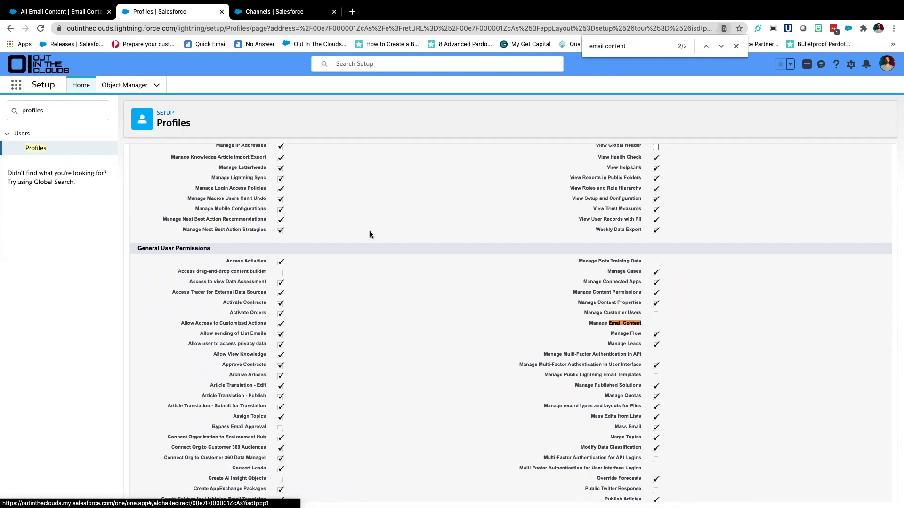
pyautogui.press('Return')
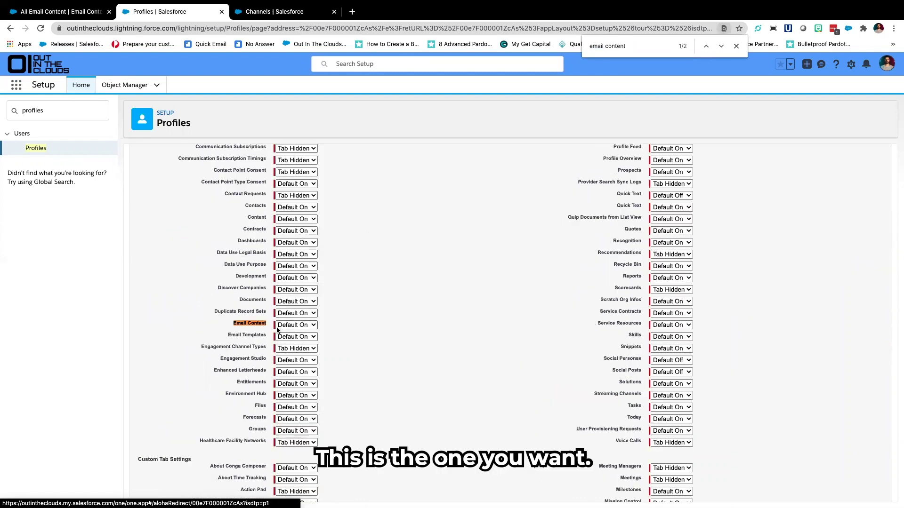
pyautogui.click(314, 327)
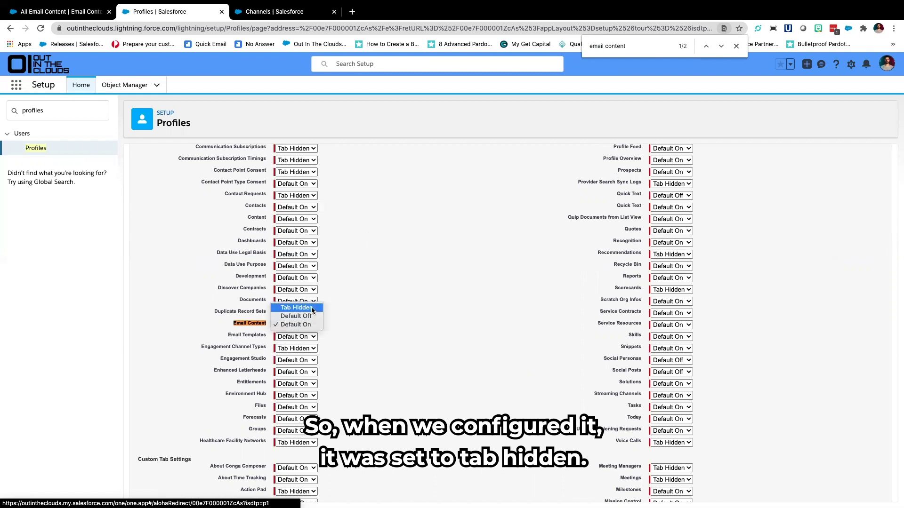
pyautogui.click(351, 314)
pyautogui.scroll(-20, 380, 323)
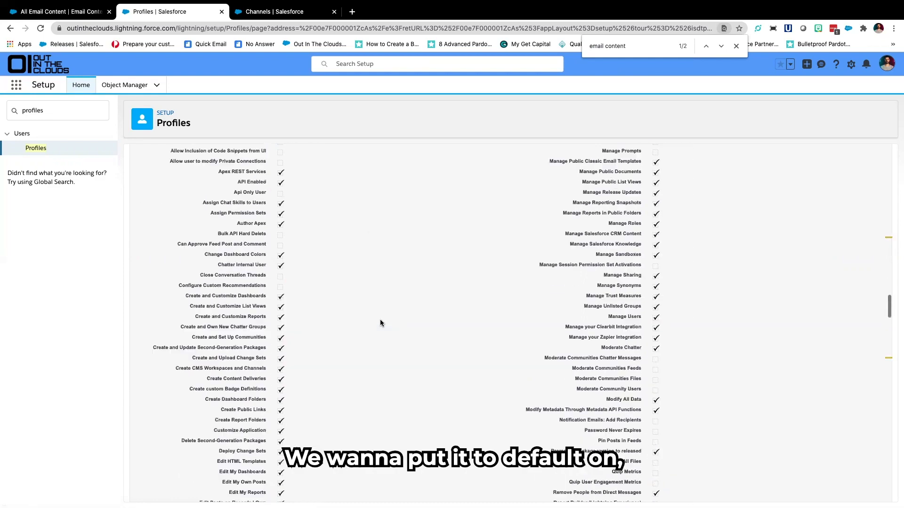
pyautogui.scroll(-15, 382, 325)
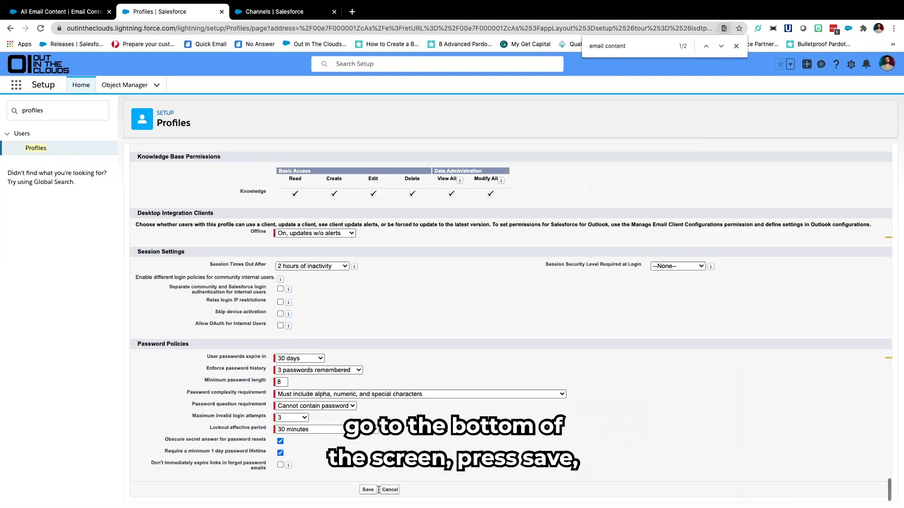
pyautogui.click(367, 490)
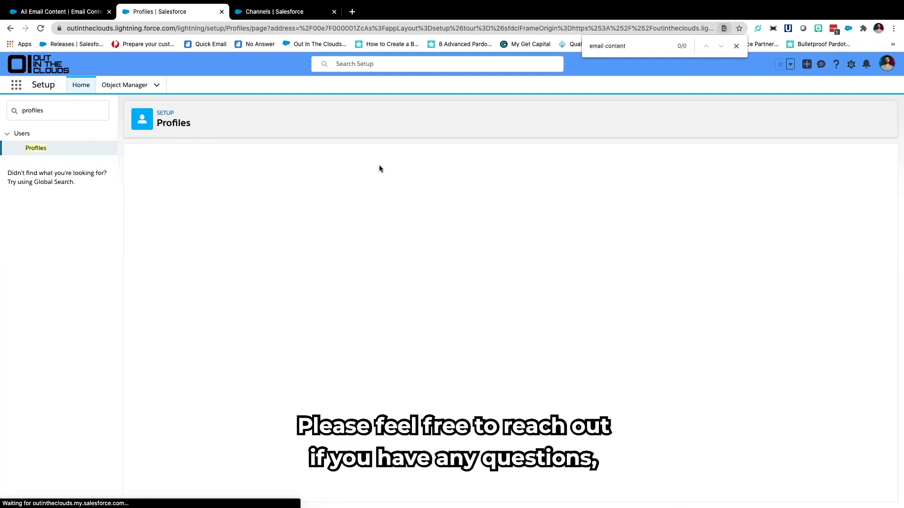
# Jump to the Email Content layout entry on the saved profile page.
pyautogui.press('Return')
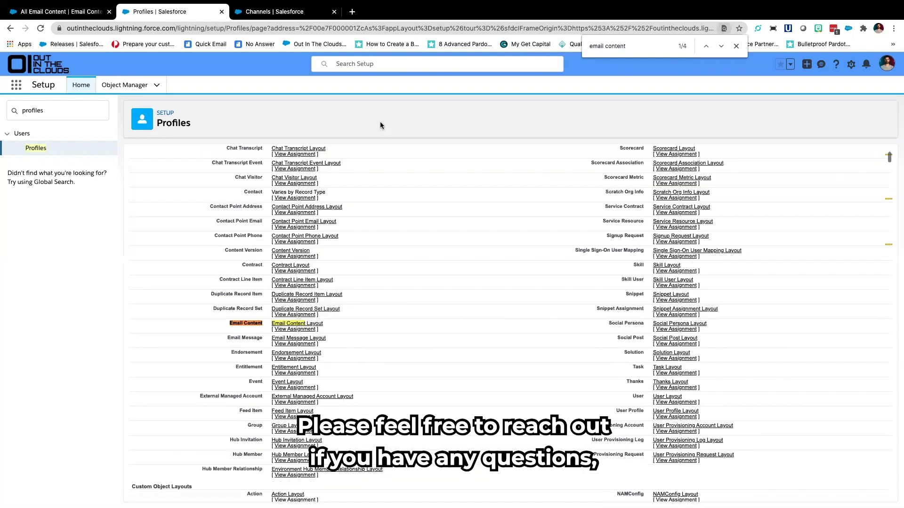